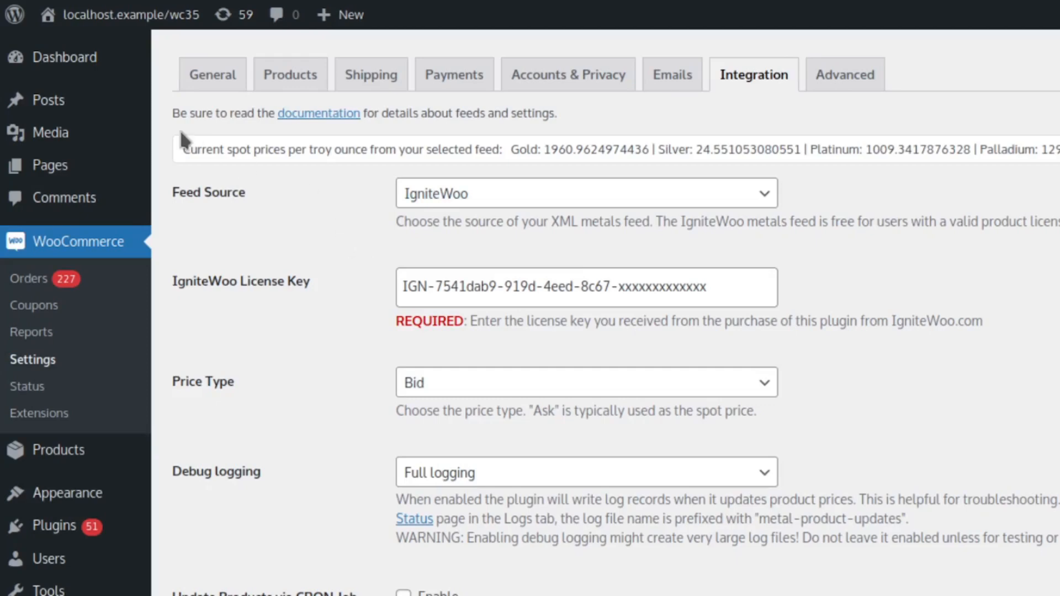
- Review the current spot prices and the Feed Source, IgniteWoo License Key, Price Type and Debug logging settings
{"action": "left_click_drag", "start_coordinate": [182, 150], "coordinate": [1058, 149]}
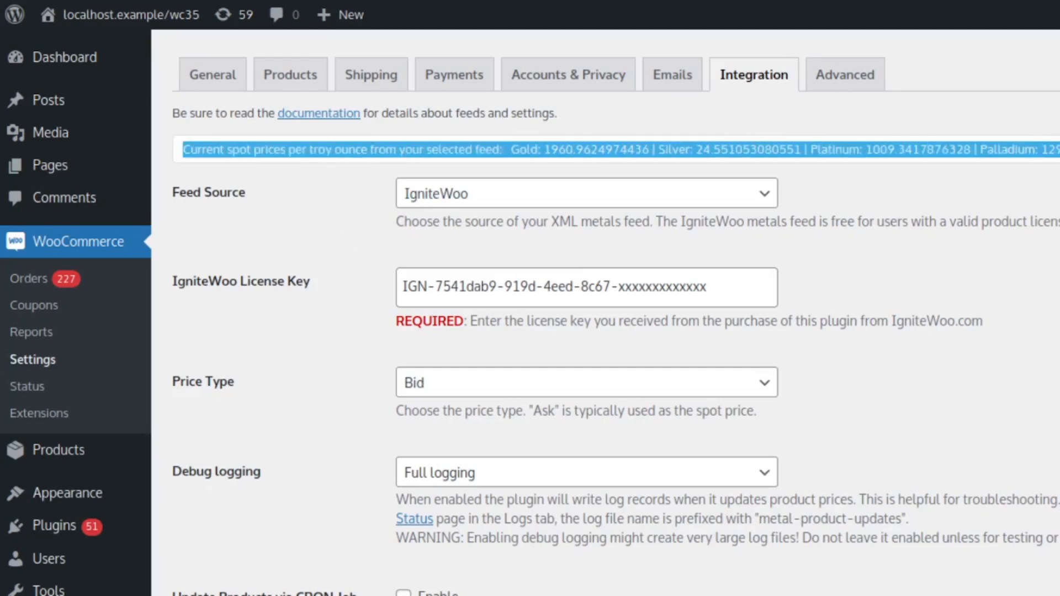
{"action": "left_click", "coordinate": [869, 191]}
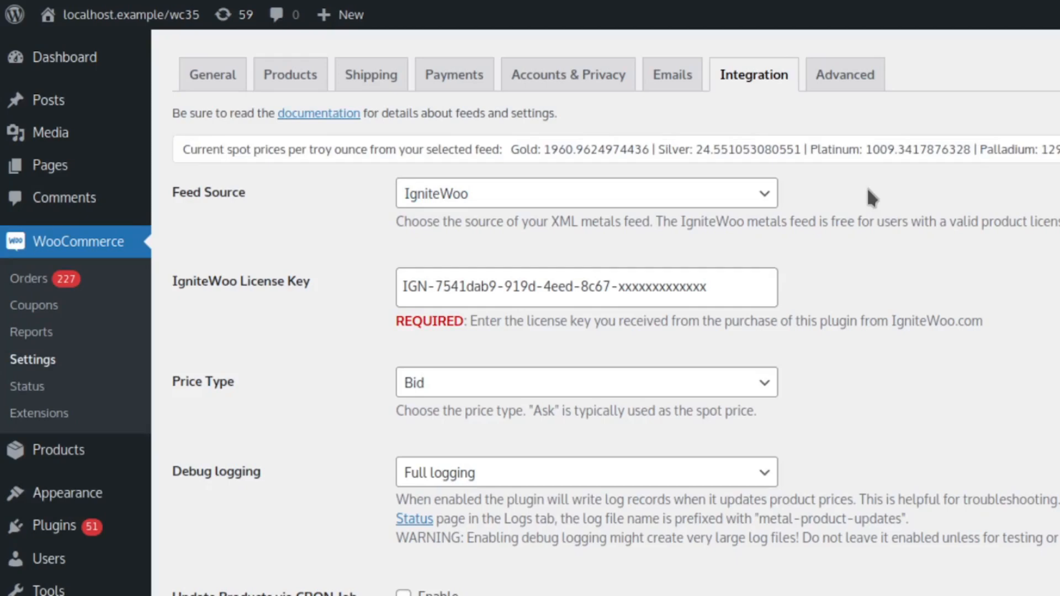
{"action": "left_click", "coordinate": [512, 193]}
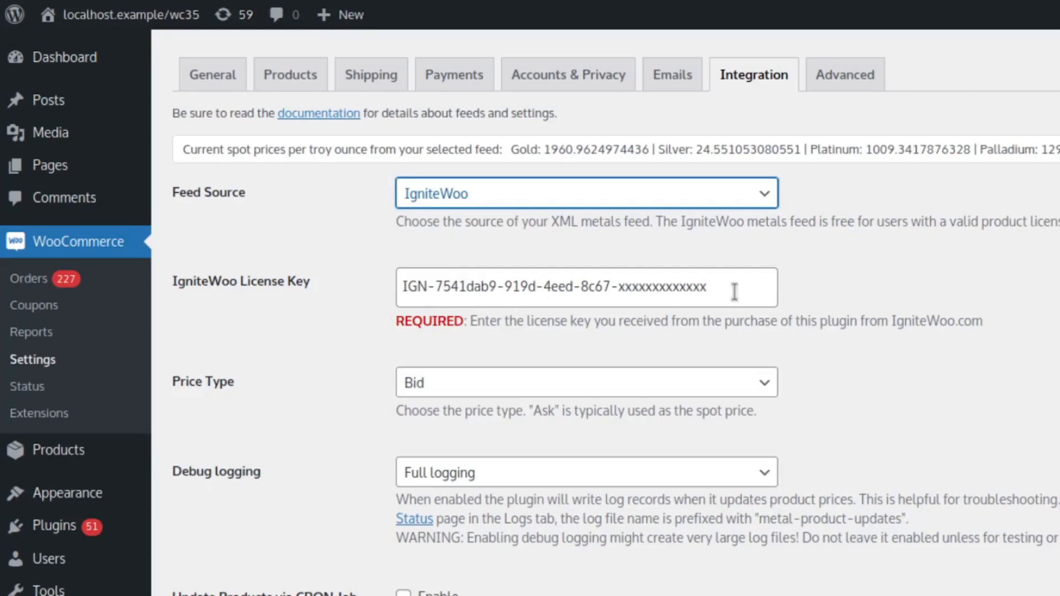
{"action": "left_click_drag", "start_coordinate": [727, 288], "coordinate": [398, 286]}
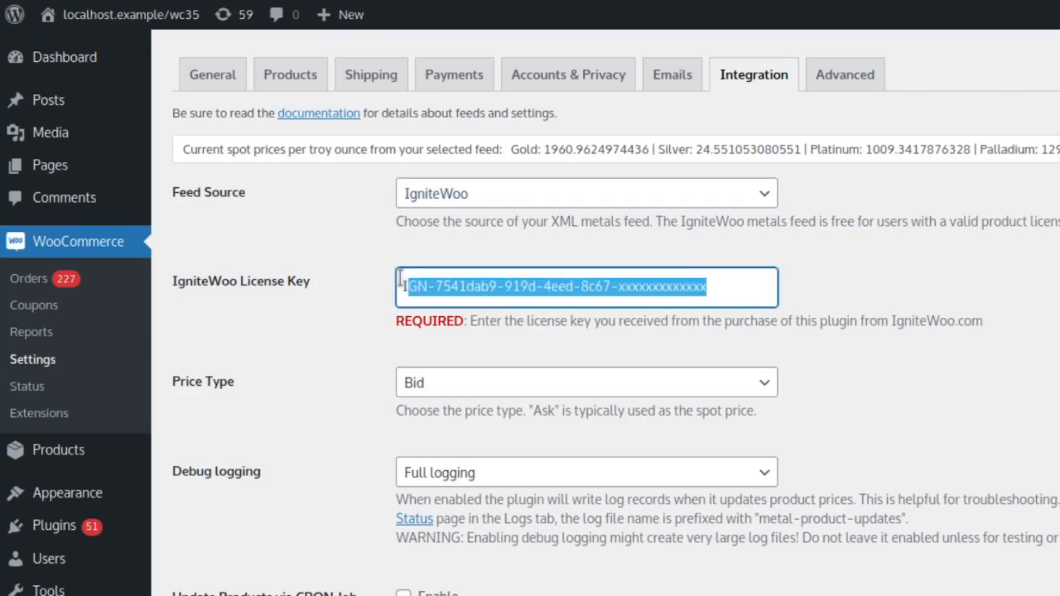
{"action": "left_click", "coordinate": [346, 313]}
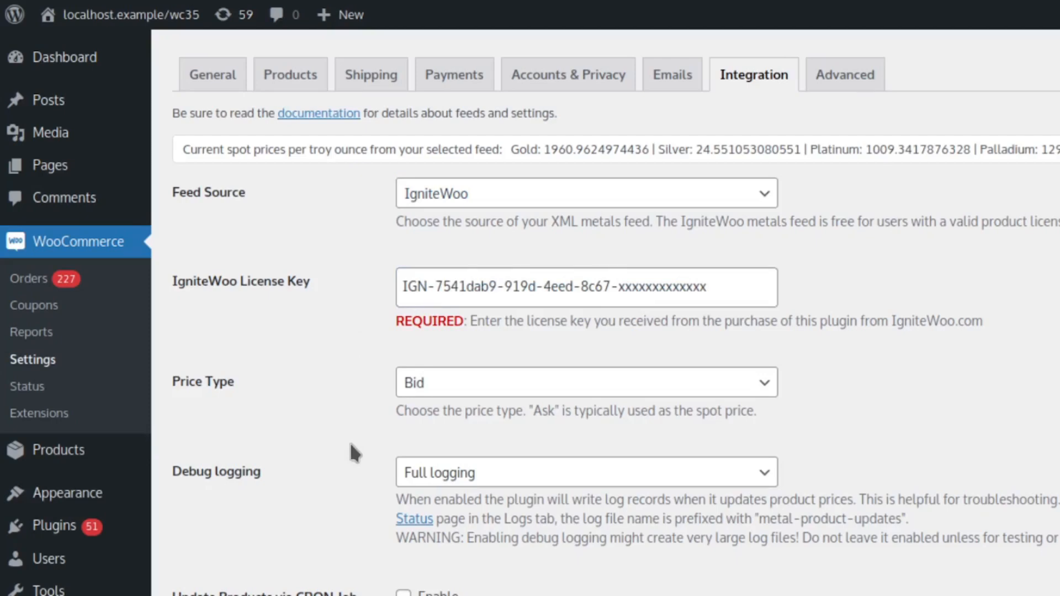
{"action": "scroll", "coordinate": [350, 444], "scroll_direction": "down", "scroll_amount": 5}
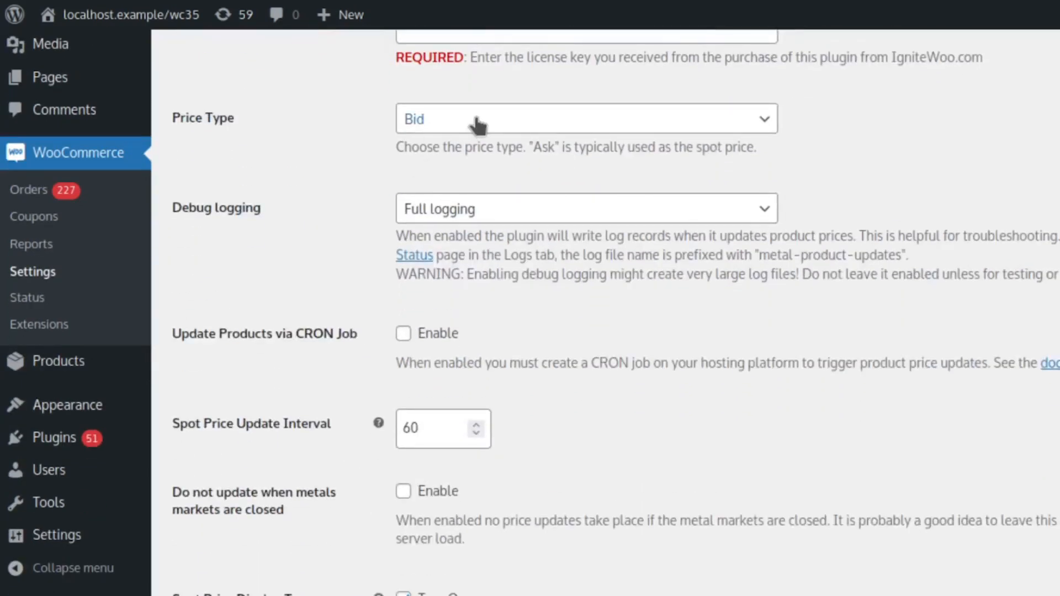
{"action": "left_click", "coordinate": [476, 118]}
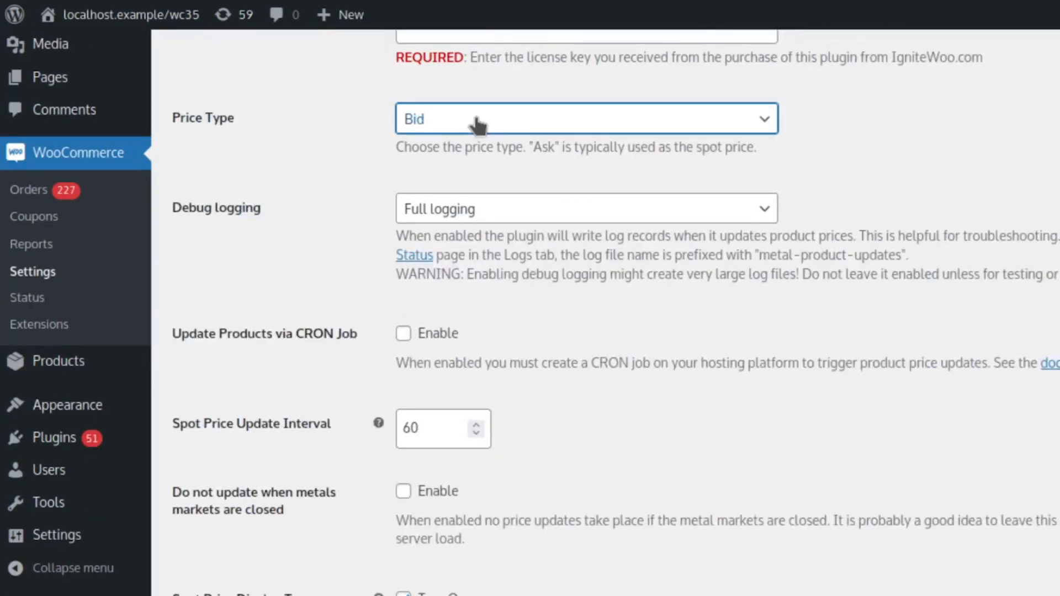
{"action": "left_click", "coordinate": [489, 210]}
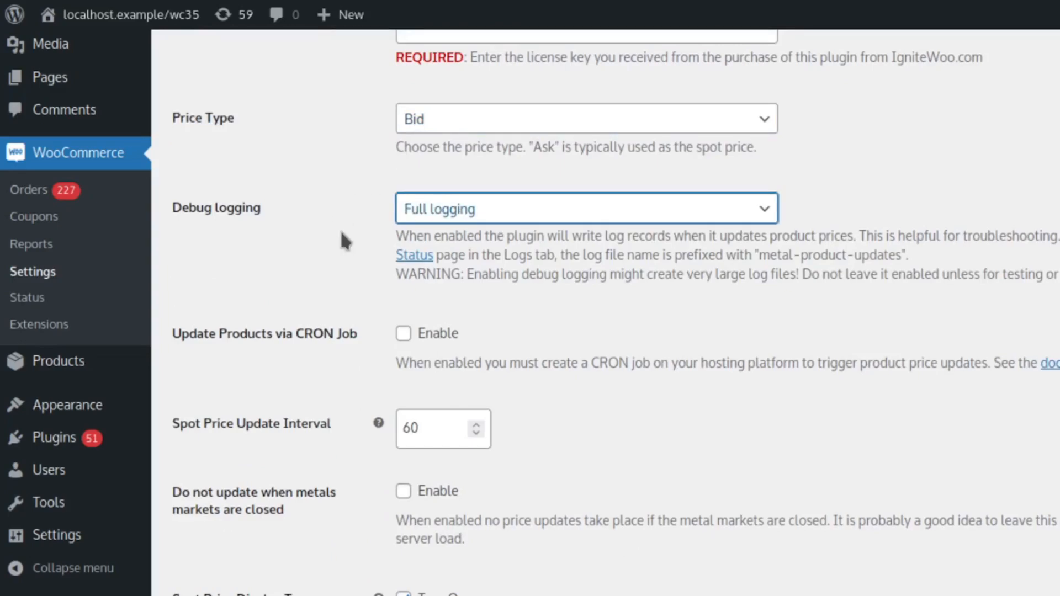
- Examine the Update Products via CRON Job option and the Spot Price Update Interval value
{"action": "scroll", "coordinate": [347, 387], "scroll_direction": "down", "scroll_amount": 3}
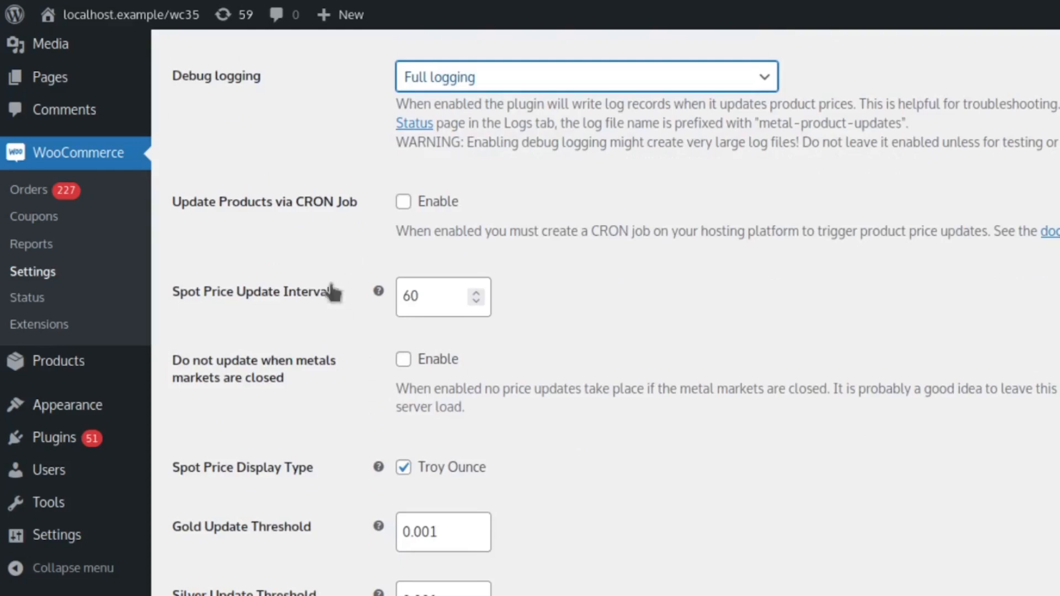
{"action": "left_click", "coordinate": [338, 293]}
{"action": "left_click_drag", "start_coordinate": [338, 293], "coordinate": [175, 298]}
{"action": "left_click", "coordinate": [264, 247]}
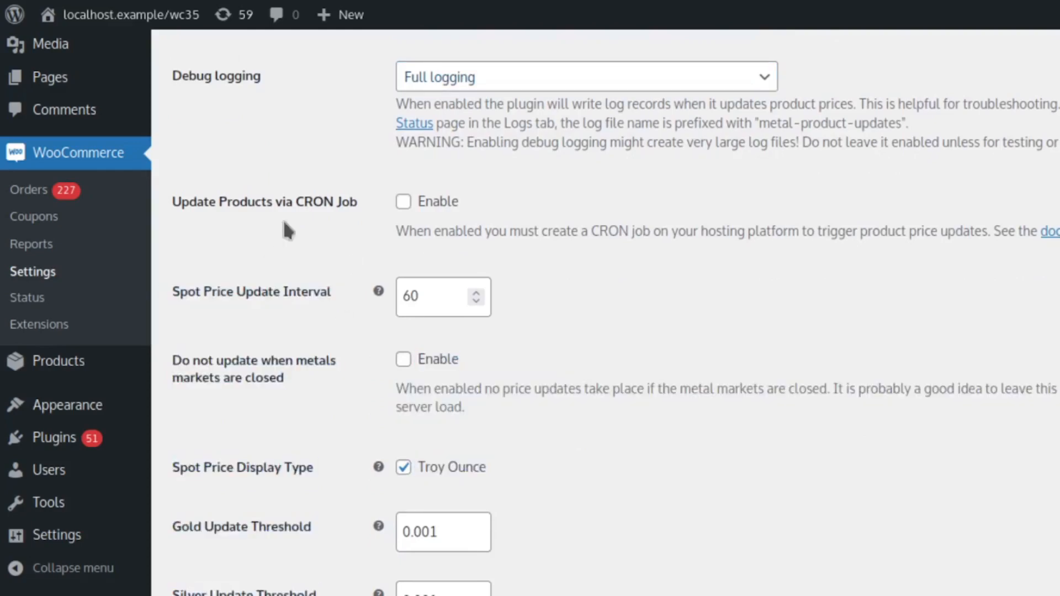
{"action": "left_click_drag", "start_coordinate": [365, 193], "coordinate": [169, 198]}
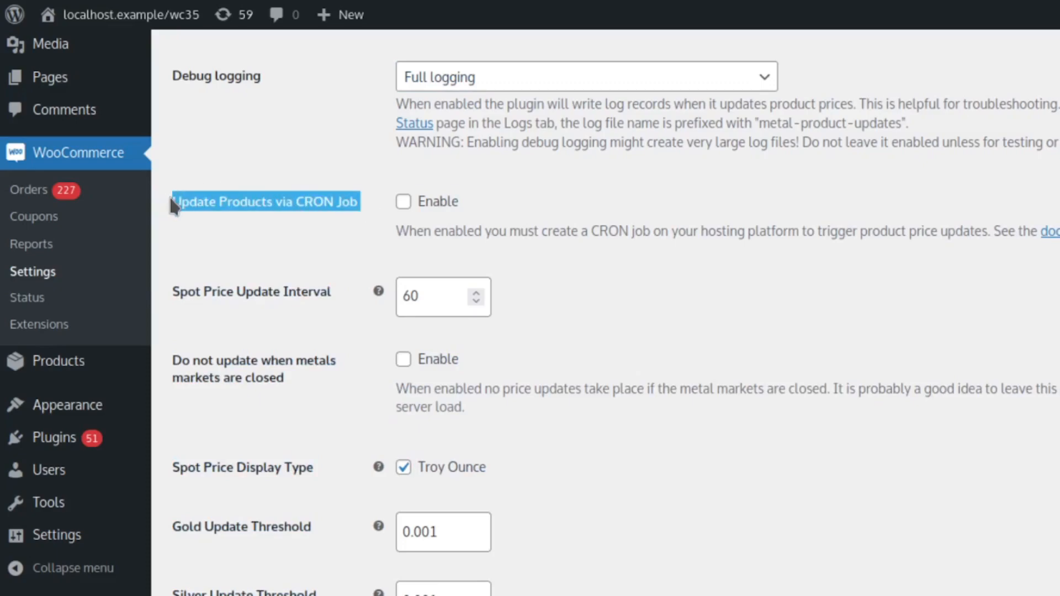
{"action": "left_click", "coordinate": [354, 239]}
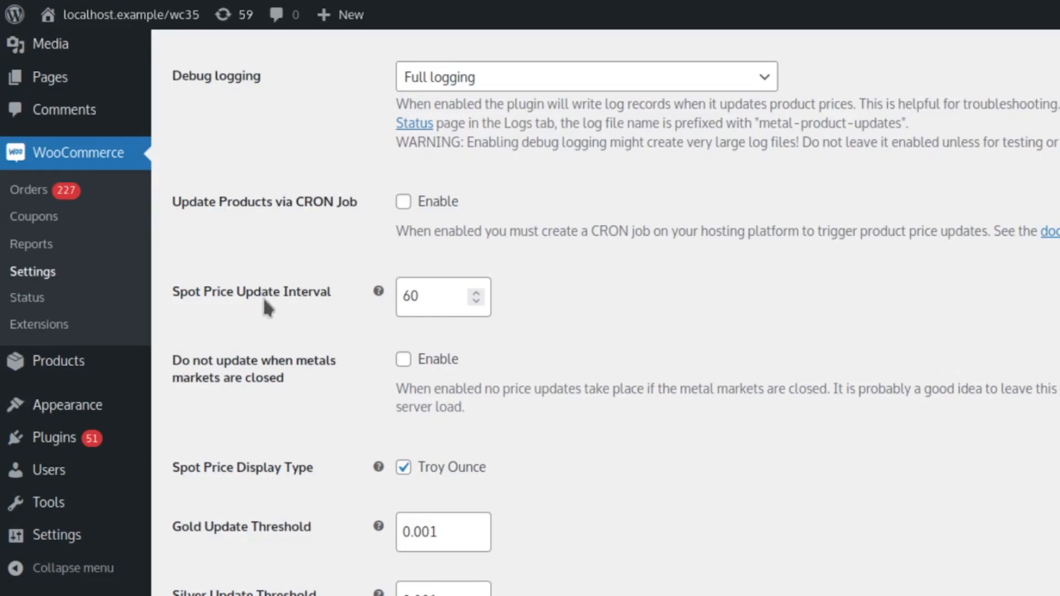
{"action": "left_click", "coordinate": [430, 294]}
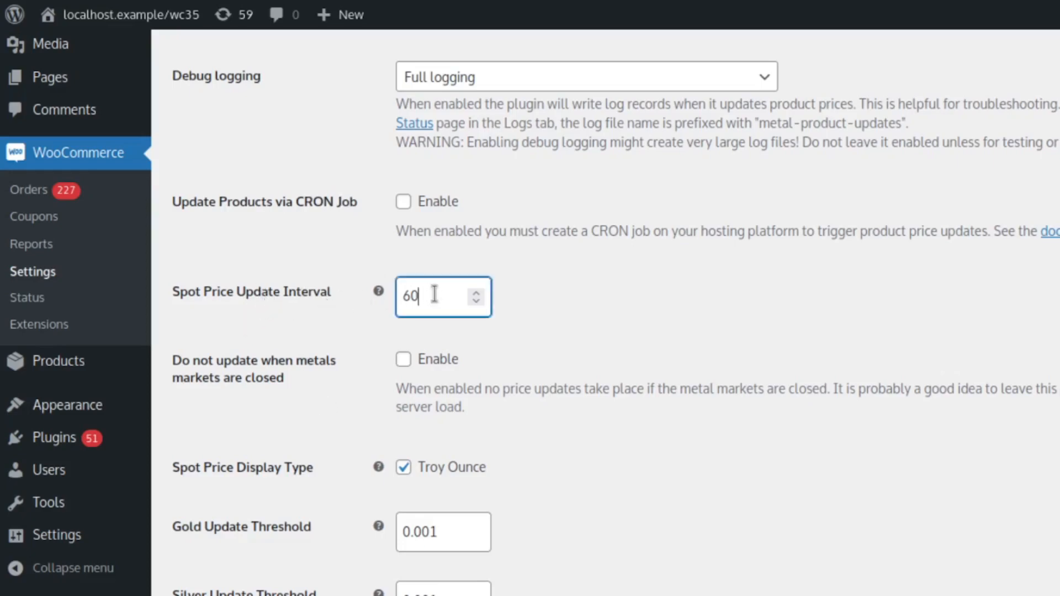
{"action": "double_click", "coordinate": [430, 294]}
{"action": "left_click", "coordinate": [376, 323]}
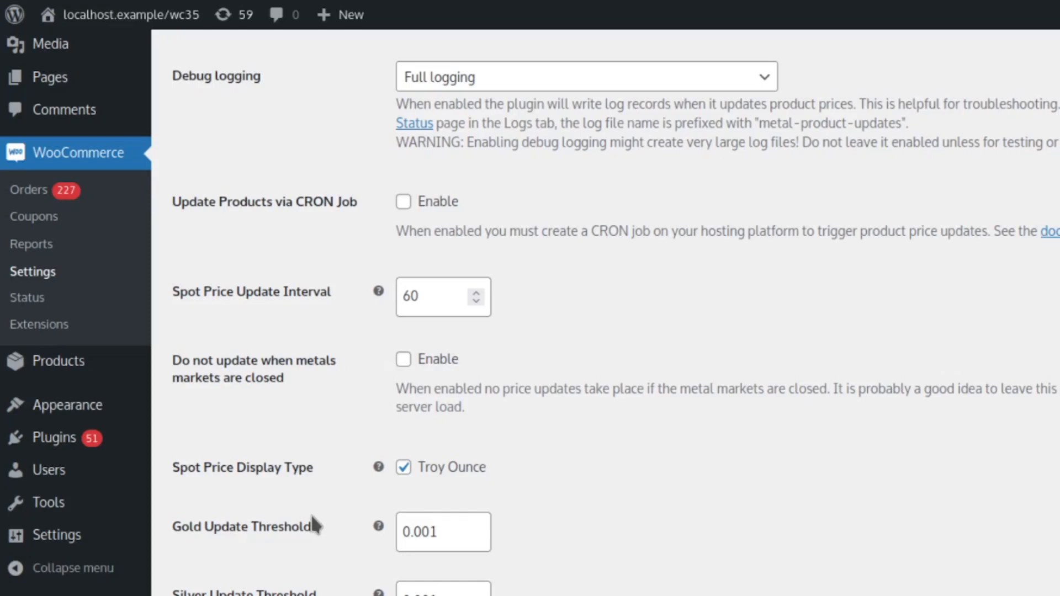
- Compare the Spot Price Display Type option with the current spot prices listed above the feed source
{"action": "scroll", "coordinate": [313, 522], "scroll_direction": "down", "scroll_amount": 5}
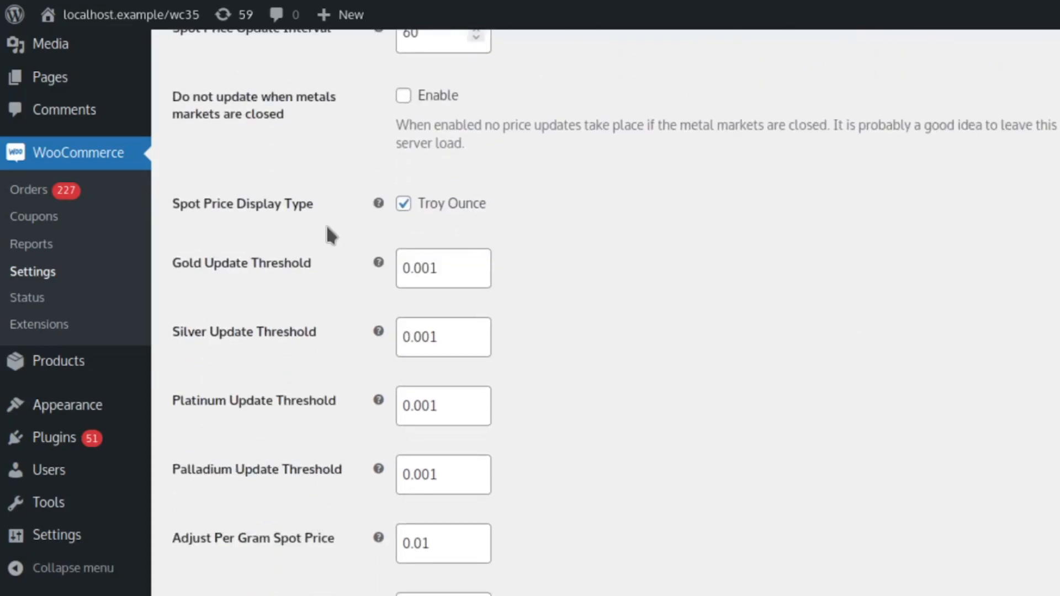
{"action": "scroll", "coordinate": [596, 265], "scroll_direction": "up", "scroll_amount": 10}
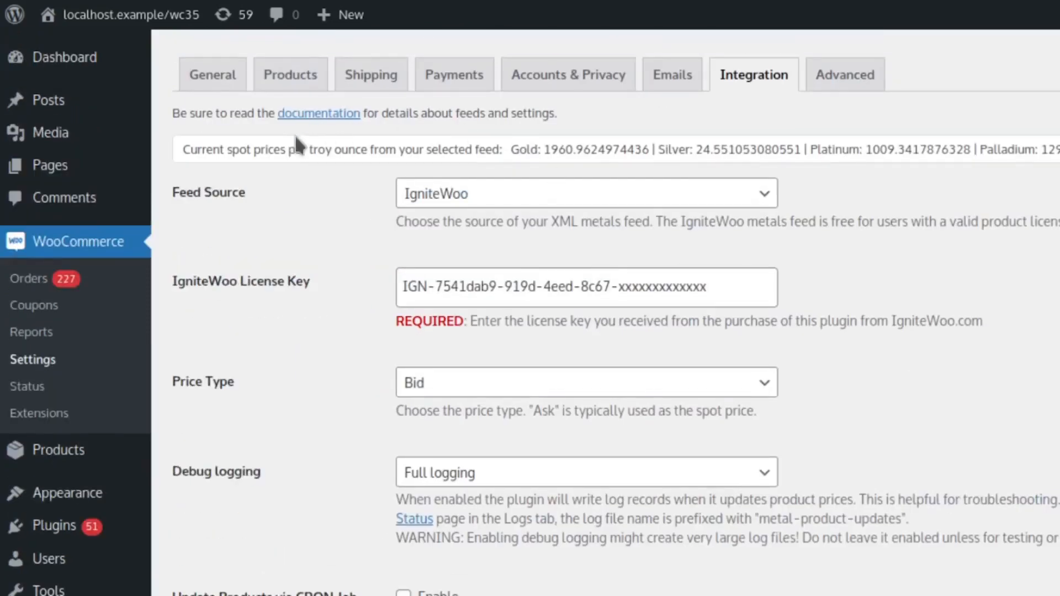
{"action": "triple_click", "coordinate": [188, 148]}
{"action": "scroll", "coordinate": [397, 232], "scroll_direction": "down", "scroll_amount": 7}
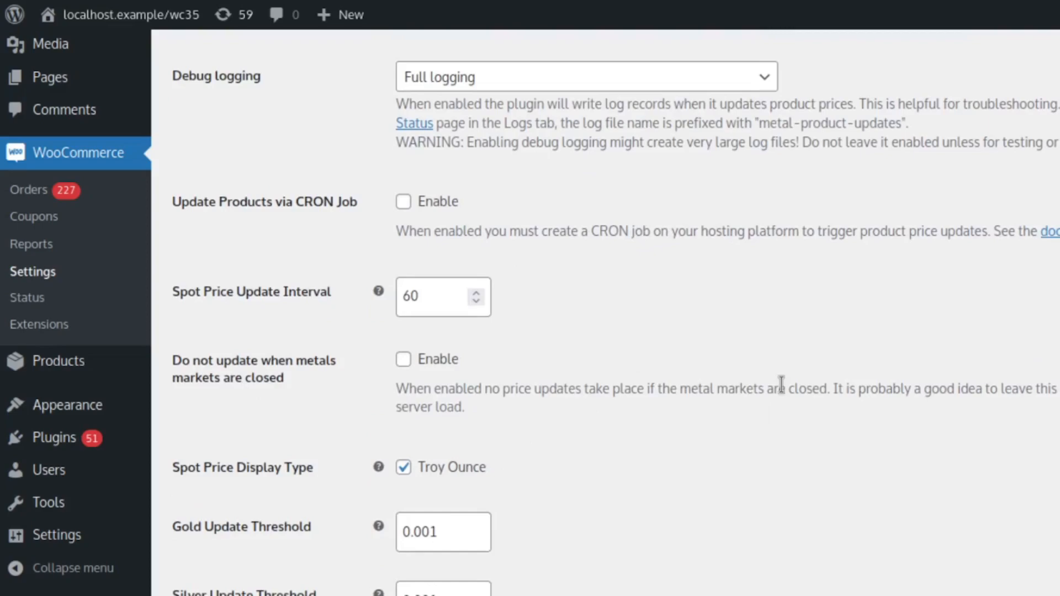
{"action": "scroll", "coordinate": [781, 380], "scroll_direction": "up", "scroll_amount": 5}
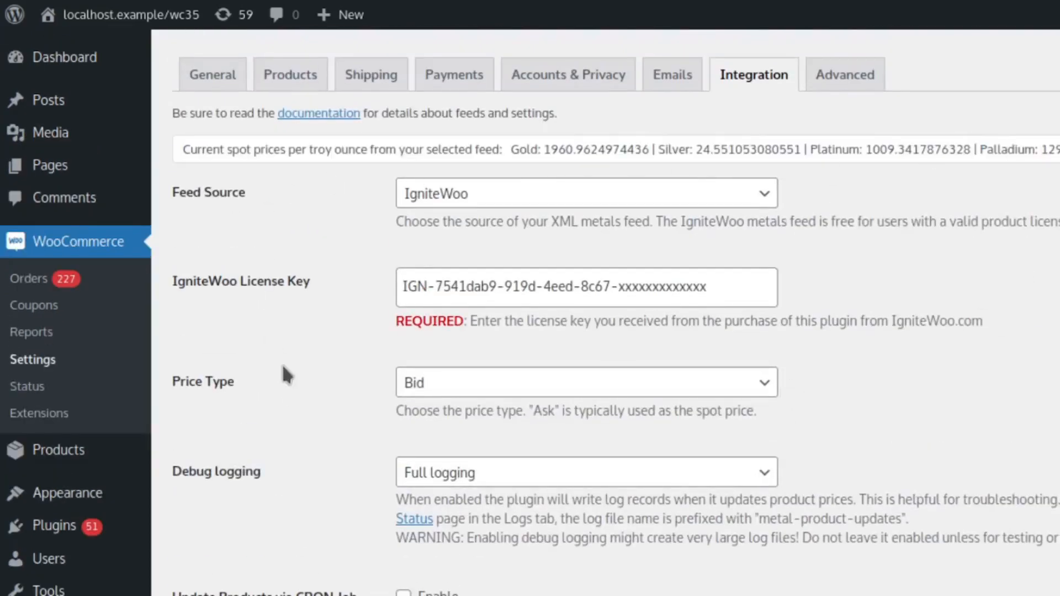
{"action": "scroll", "coordinate": [298, 389], "scroll_direction": "down", "scroll_amount": 2}
{"action": "scroll", "coordinate": [301, 395], "scroll_direction": "down", "scroll_amount": 6}
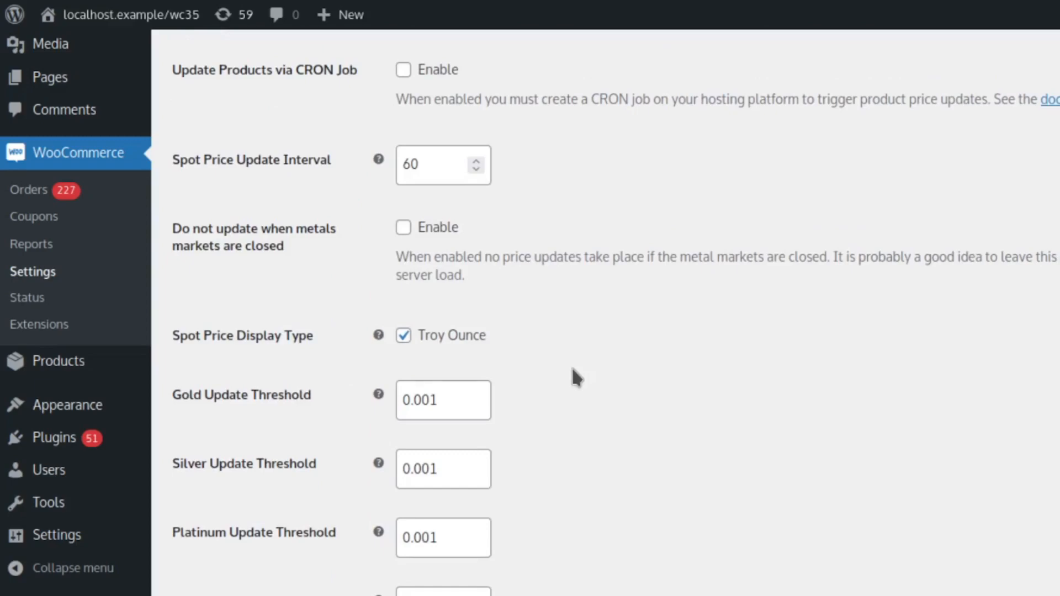
- Review the gold, silver, platinum and palladium update thresholds and the Adjust Per Gram Spot Price setting
{"action": "scroll", "coordinate": [573, 370], "scroll_direction": "down", "scroll_amount": 4}
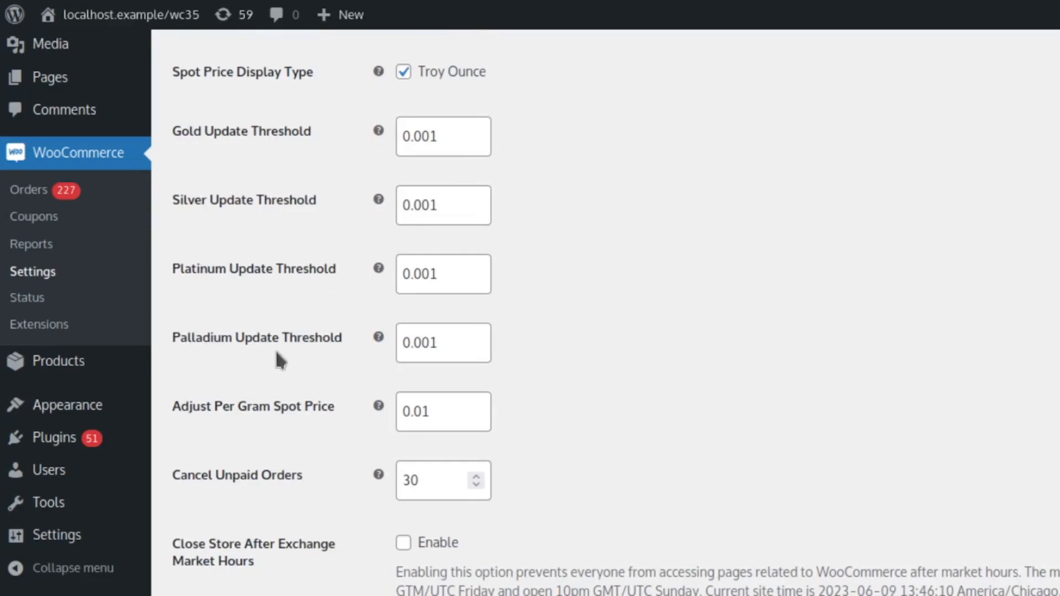
{"action": "left_click", "coordinate": [452, 134]}
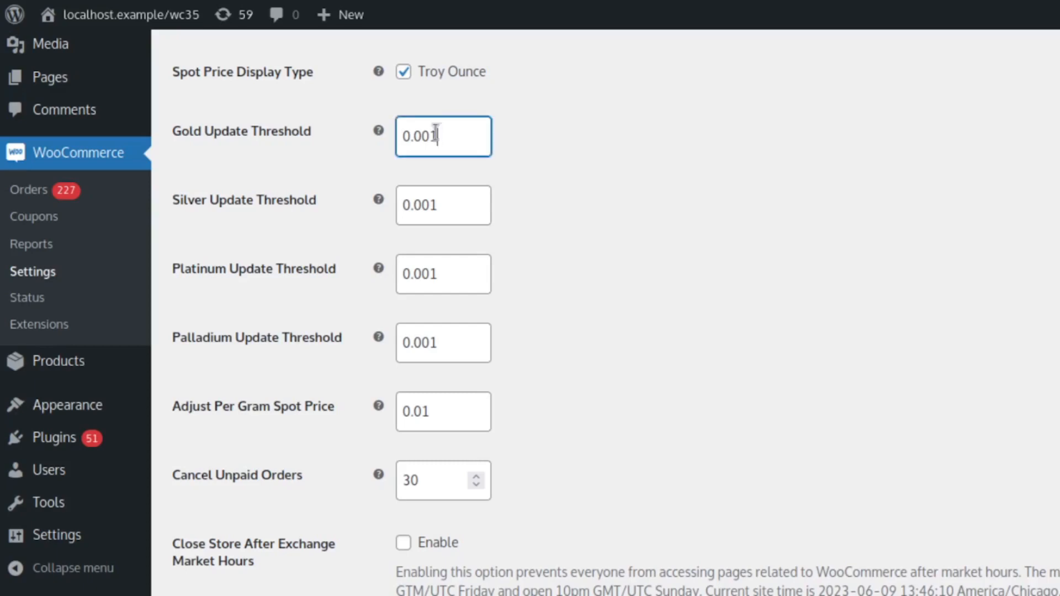
{"action": "left_click_drag", "start_coordinate": [437, 133], "coordinate": [395, 129]}
{"action": "left_click", "coordinate": [646, 142]}
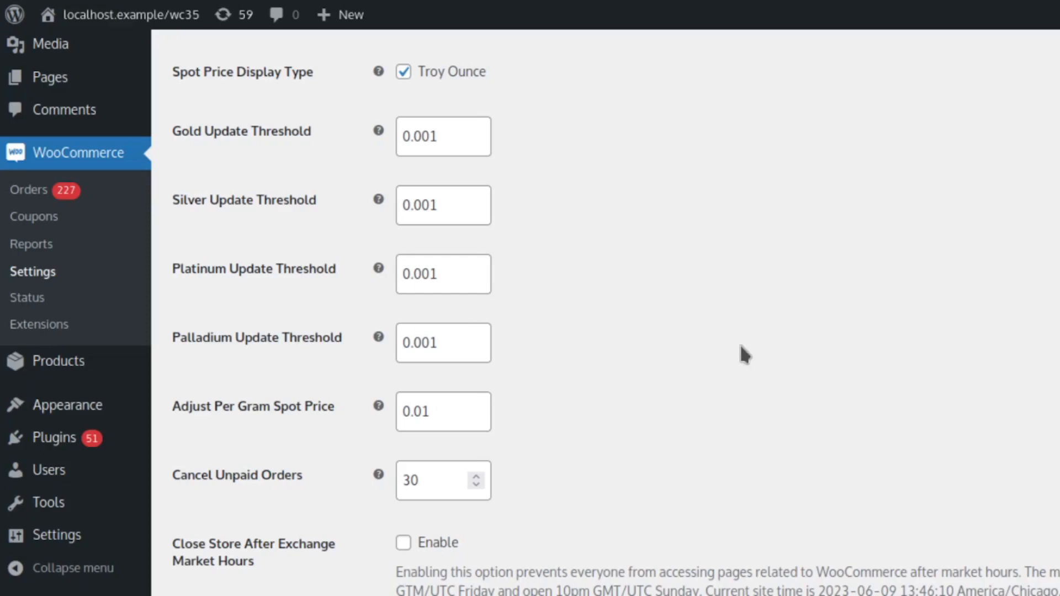
{"action": "scroll", "coordinate": [741, 348], "scroll_direction": "down", "scroll_amount": 2}
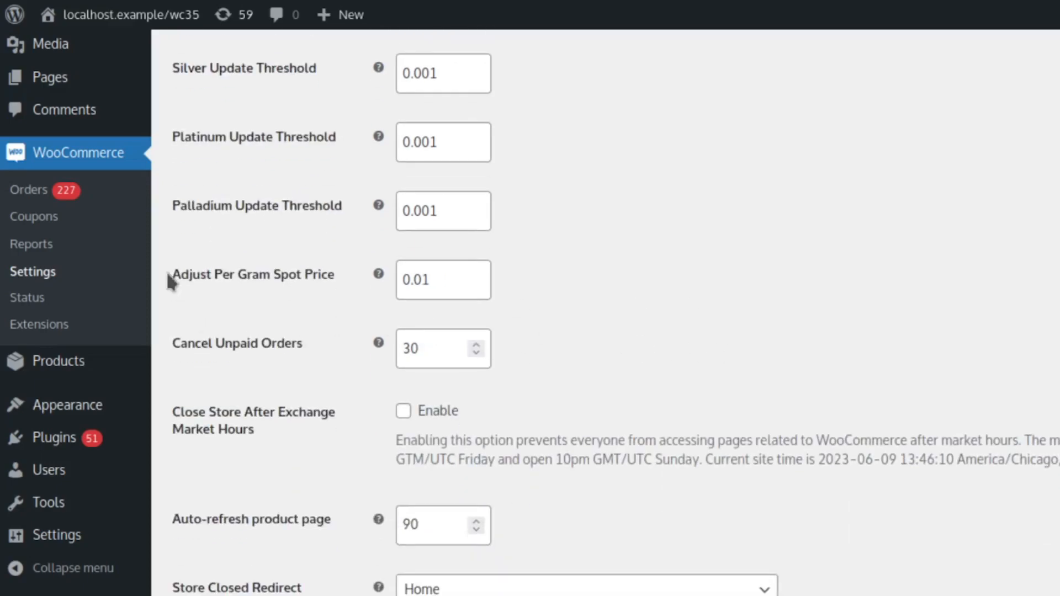
{"action": "mouse_move", "coordinate": [167, 272]}
{"action": "left_mouse_down"}
{"action": "mouse_move", "coordinate": [320, 285]}
{"action": "mouse_move", "coordinate": [159, 274]}
{"action": "mouse_move", "coordinate": [173, 270]}
{"action": "left_mouse_up"}
{"action": "left_click", "coordinate": [650, 280]}
- Enable Close Store After Exchange Market Hours, read the option's description, and disable it again
{"action": "left_click_drag", "start_coordinate": [280, 436], "coordinate": [174, 413]}
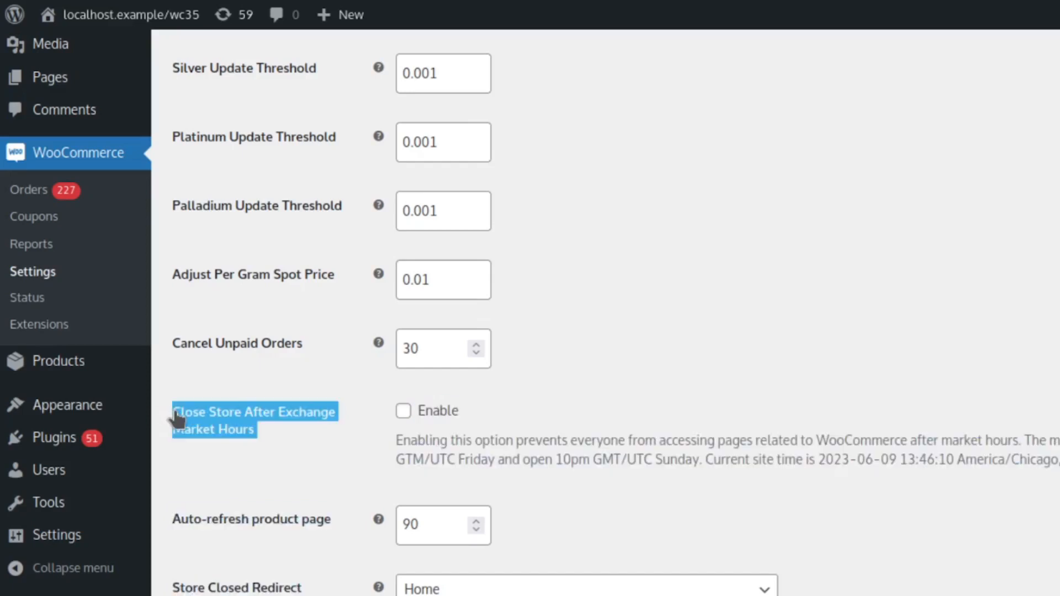
{"action": "left_click", "coordinate": [318, 435]}
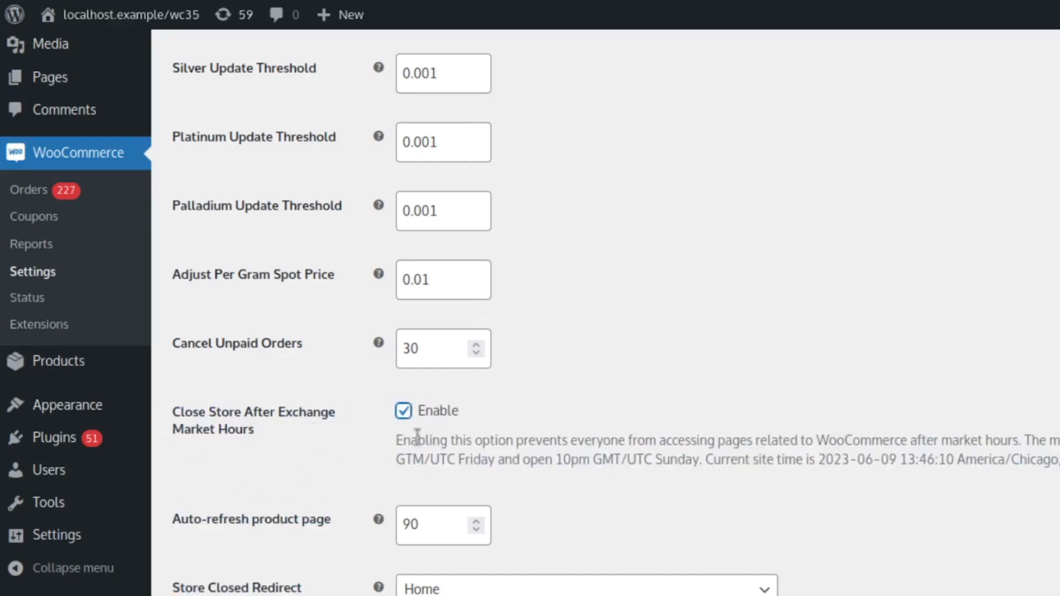
{"action": "left_click", "coordinate": [394, 440]}
{"action": "left_click_drag", "start_coordinate": [393, 440], "coordinate": [1058, 461]}
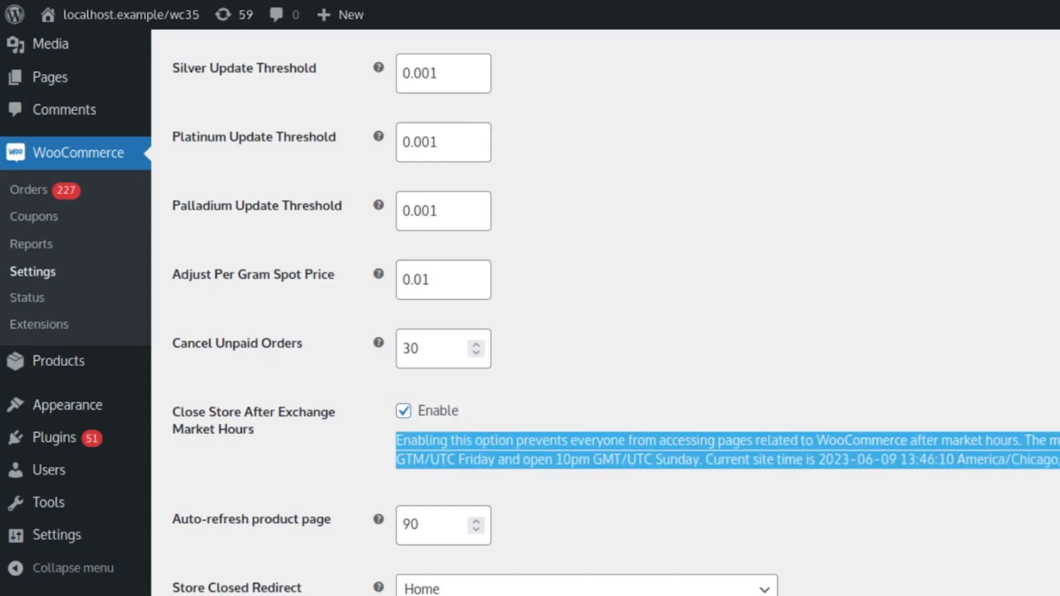
{"action": "left_click", "coordinate": [1057, 462]}
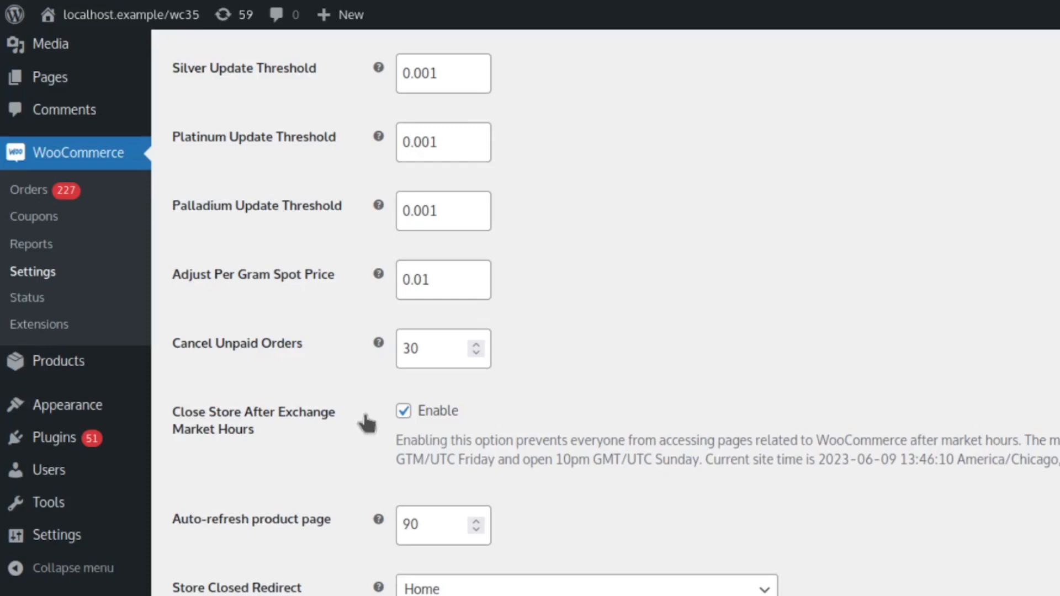
{"action": "left_click", "coordinate": [401, 414]}
- Examine the Auto-refresh product page setting and its interval value
{"action": "scroll", "coordinate": [318, 480], "scroll_direction": "down", "scroll_amount": 2}
{"action": "scroll", "coordinate": [318, 479], "scroll_direction": "down", "scroll_amount": 2}
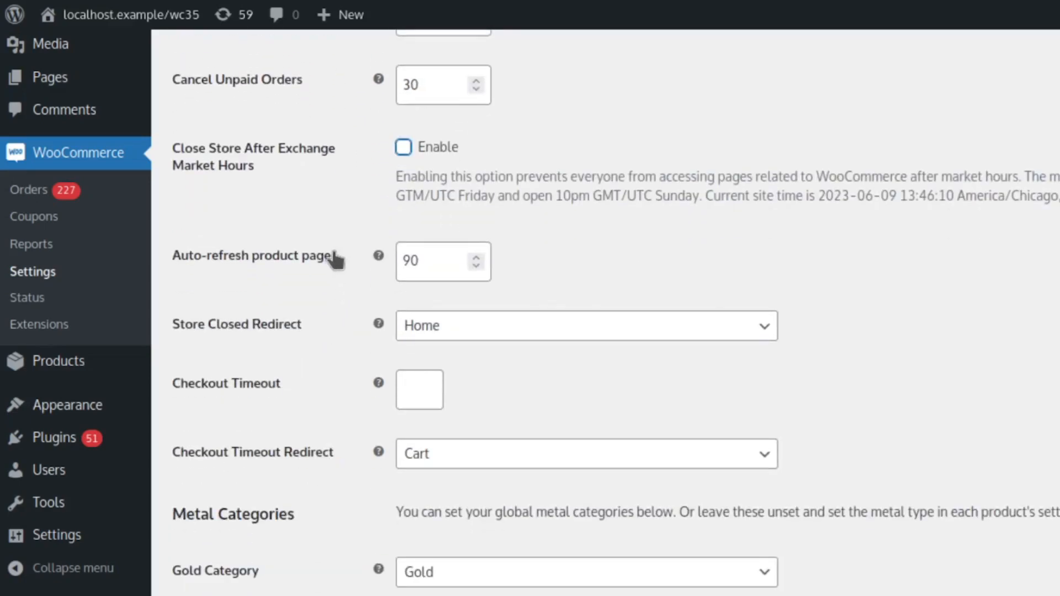
{"action": "left_click_drag", "start_coordinate": [335, 258], "coordinate": [174, 256]}
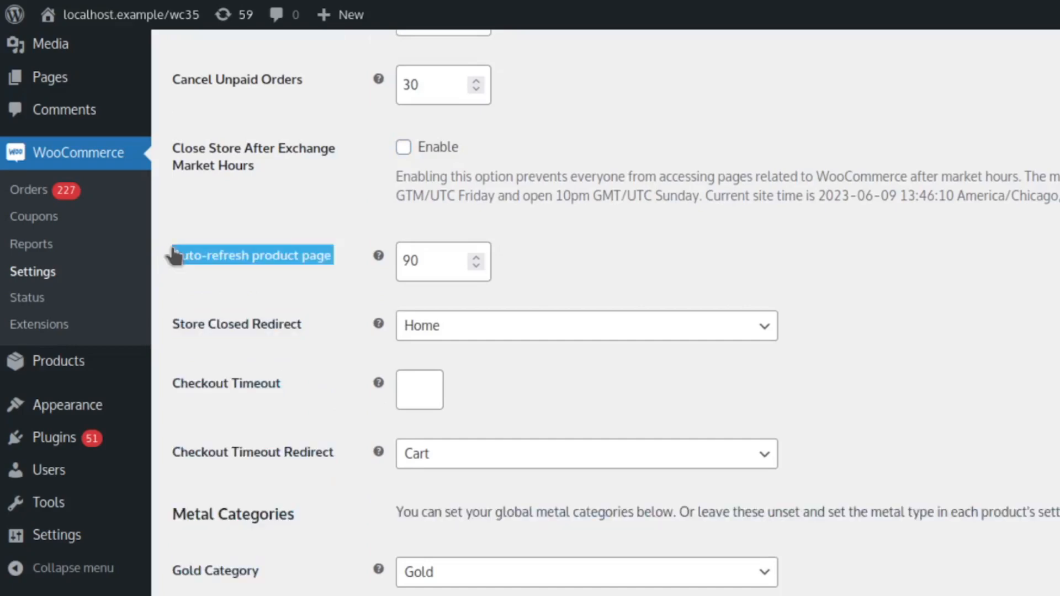
{"action": "left_click", "coordinate": [702, 269]}
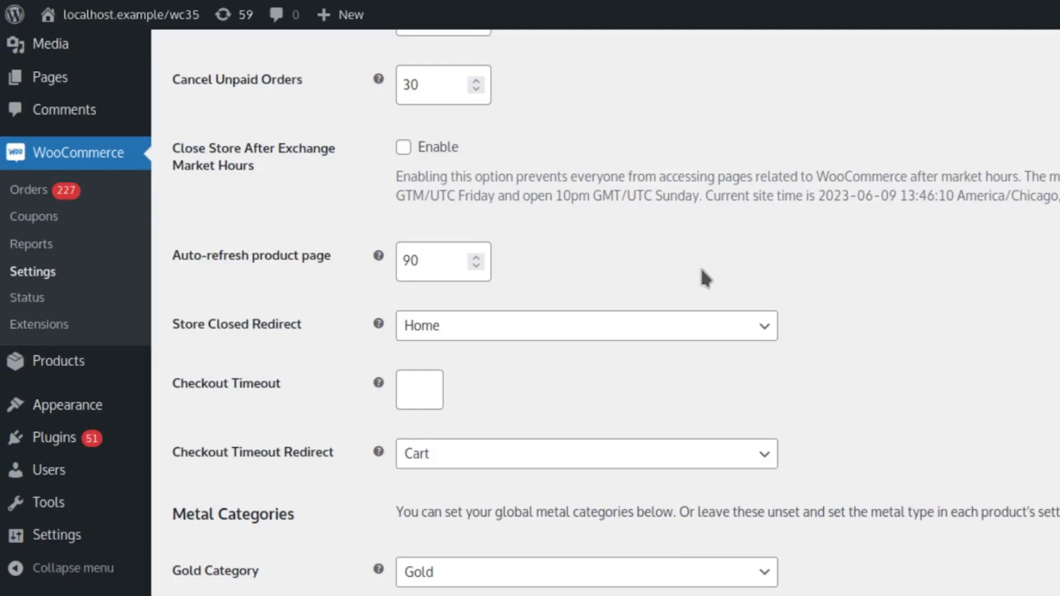
{"action": "left_click", "coordinate": [438, 265]}
{"action": "left_click_drag", "start_coordinate": [438, 265], "coordinate": [389, 259]}
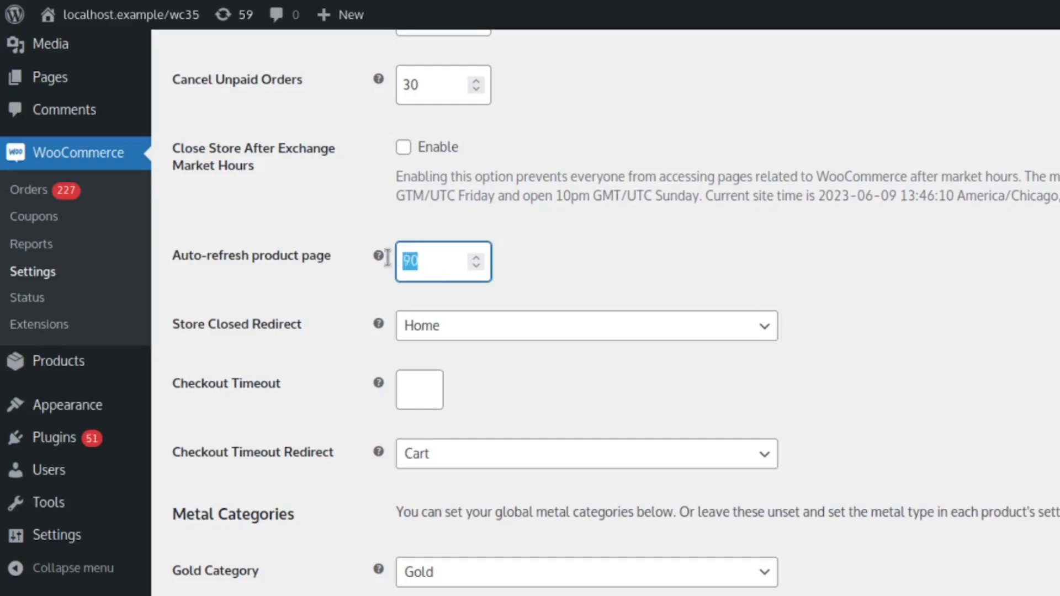
{"action": "left_click", "coordinate": [581, 265]}
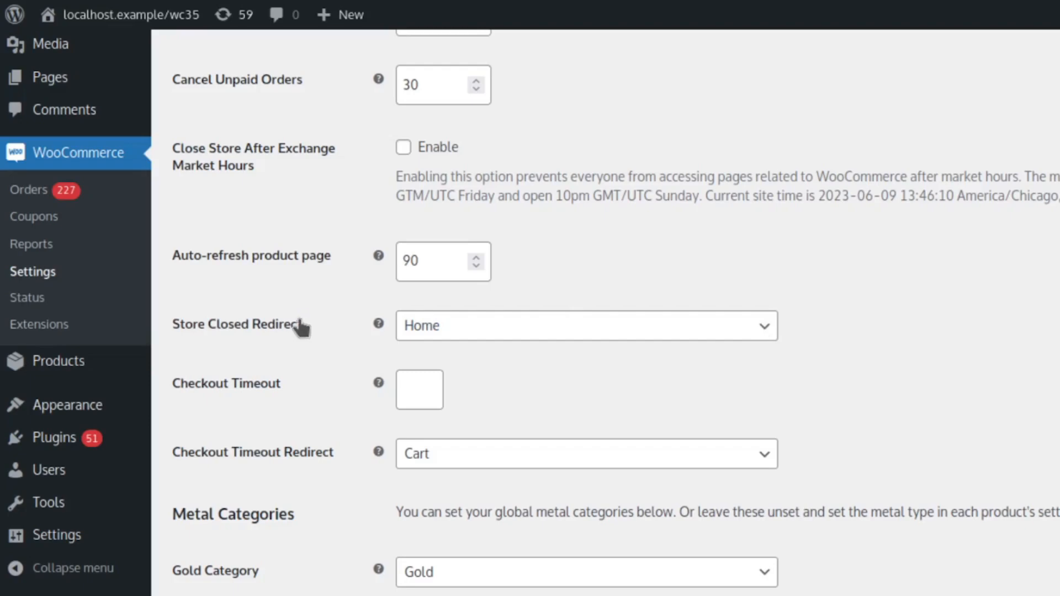
- Enable Close Store After Exchange Market Hours and check the related Store Closed Redirect setting
{"action": "left_click_drag", "start_coordinate": [301, 326], "coordinate": [180, 332]}
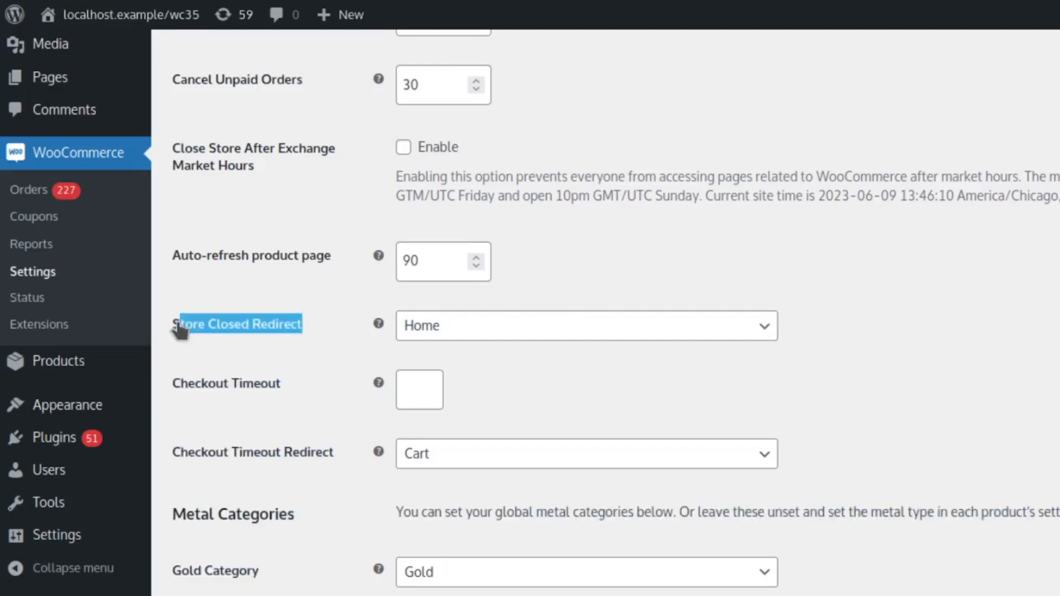
{"action": "left_click", "coordinate": [239, 160]}
{"action": "left_click_drag", "start_coordinate": [268, 164], "coordinate": [147, 152]}
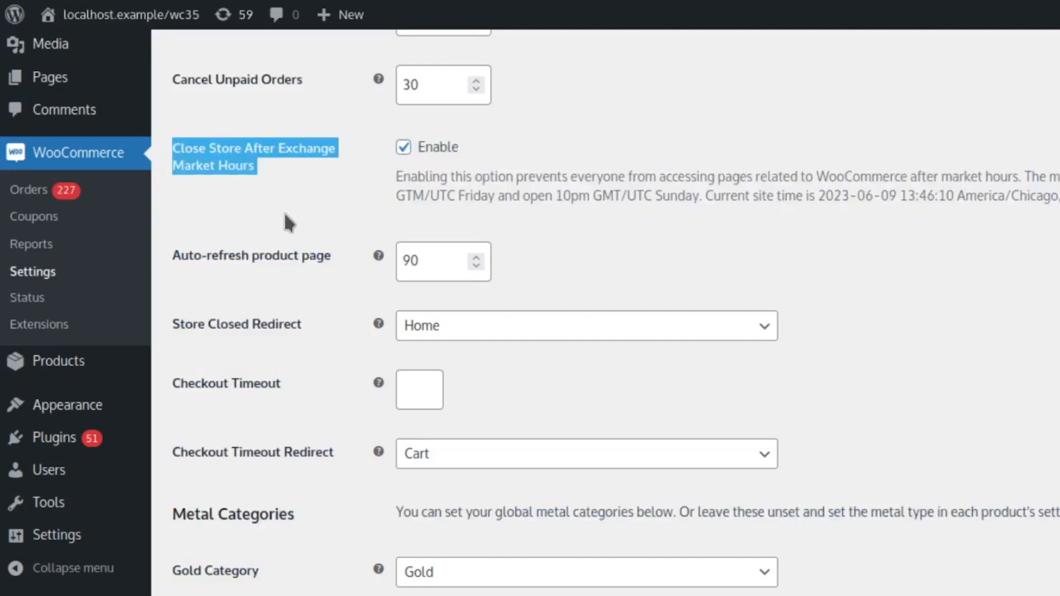
{"action": "left_click", "coordinate": [351, 333]}
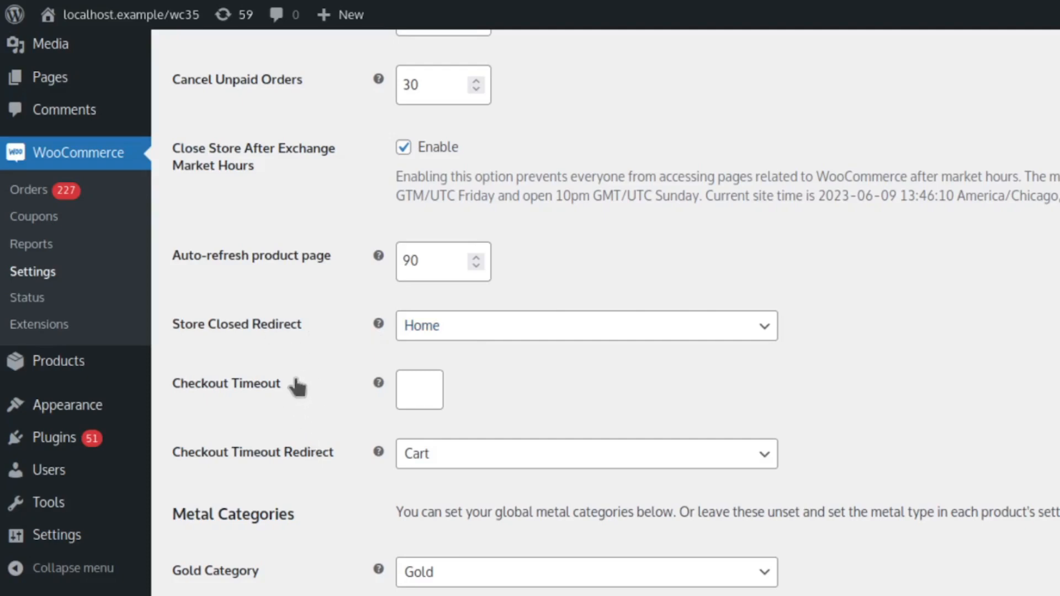
- Try a Checkout Timeout of 90 and clear the value again
{"action": "left_click_drag", "start_coordinate": [295, 381], "coordinate": [171, 382]}
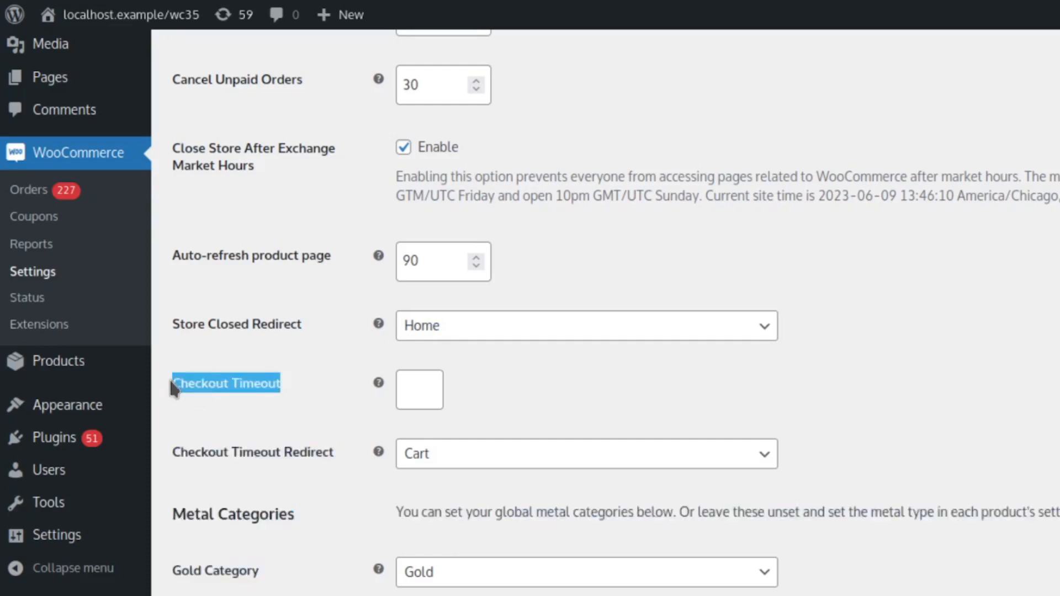
{"action": "left_click", "coordinate": [420, 386]}
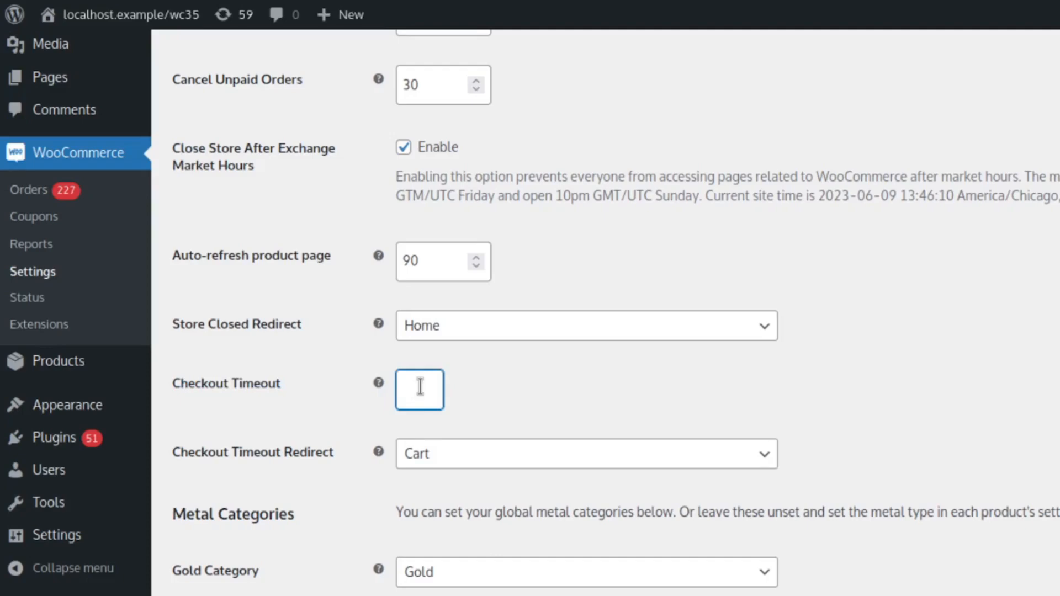
{"action": "type", "text": "90"}
{"action": "left_click", "coordinate": [532, 376]}
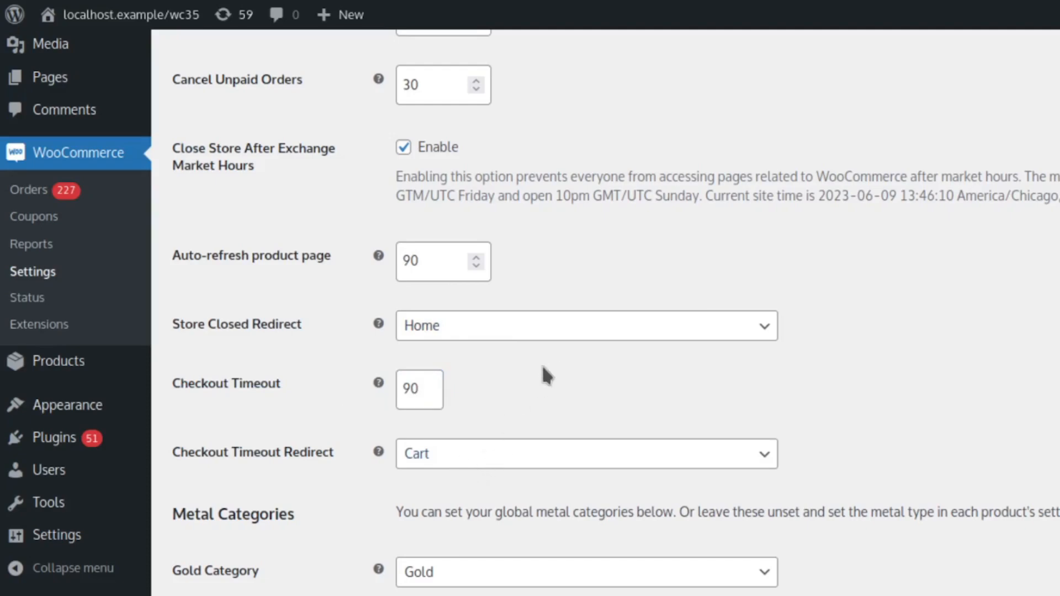
{"action": "left_click_drag", "start_coordinate": [428, 387], "coordinate": [400, 385]}
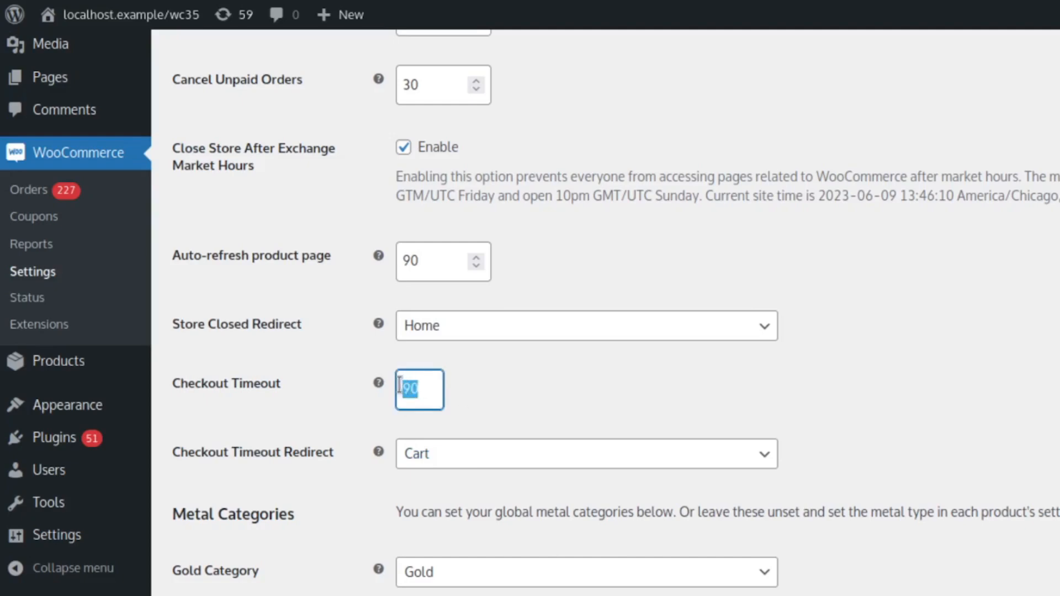
{"action": "key", "text": "BackSpace"}
{"action": "left_click", "coordinate": [793, 388]}
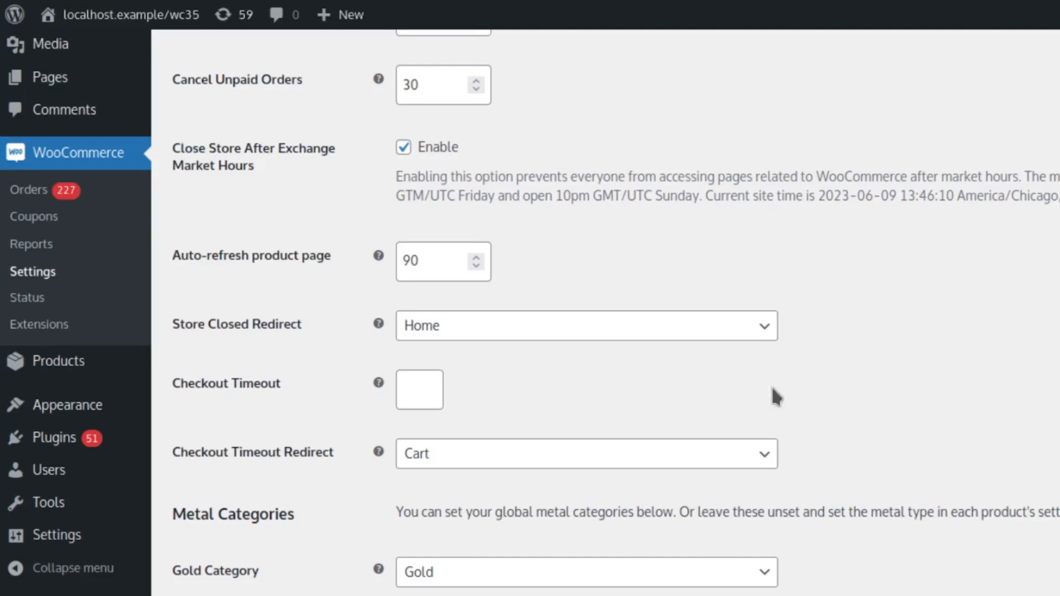
- Set the Checkout Timeout to 120 and submit the settings form
{"action": "left_click", "coordinate": [423, 388]}
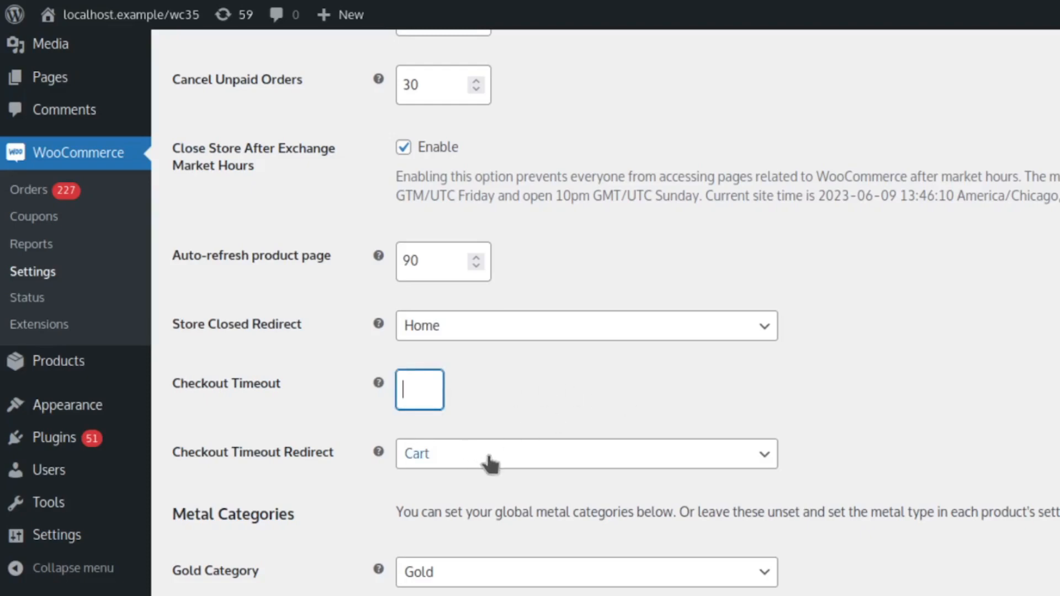
{"action": "left_click", "coordinate": [476, 386]}
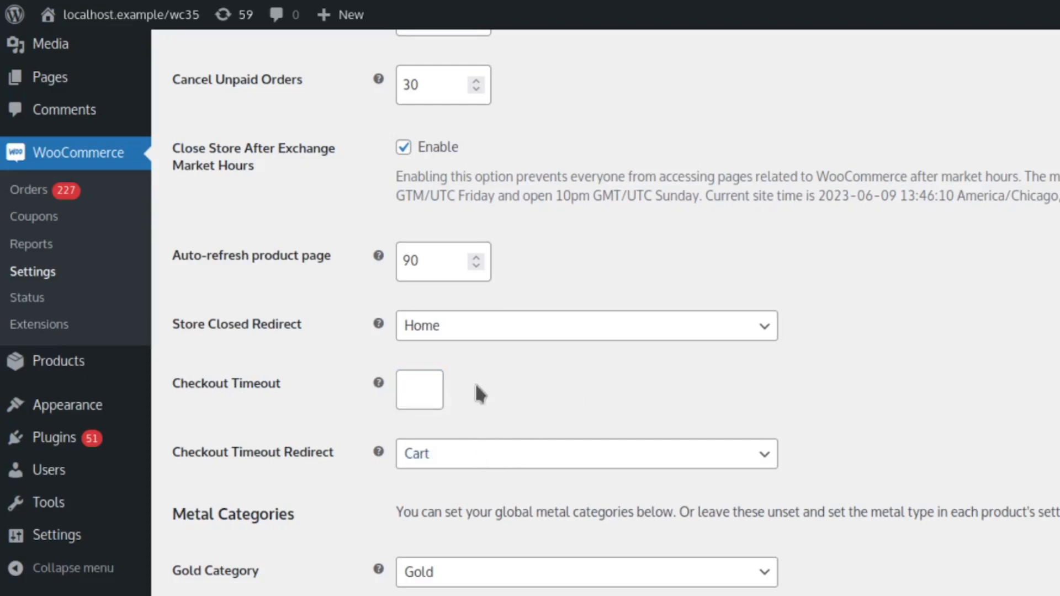
{"action": "left_click", "coordinate": [435, 393]}
{"action": "type", "text": "120"}
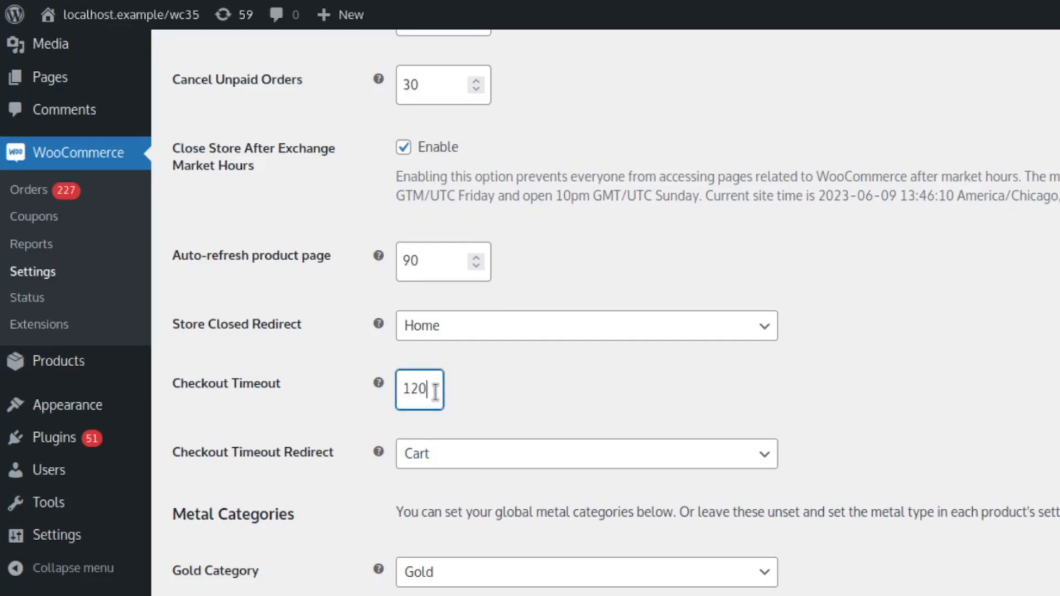
{"action": "key", "text": "Return"}
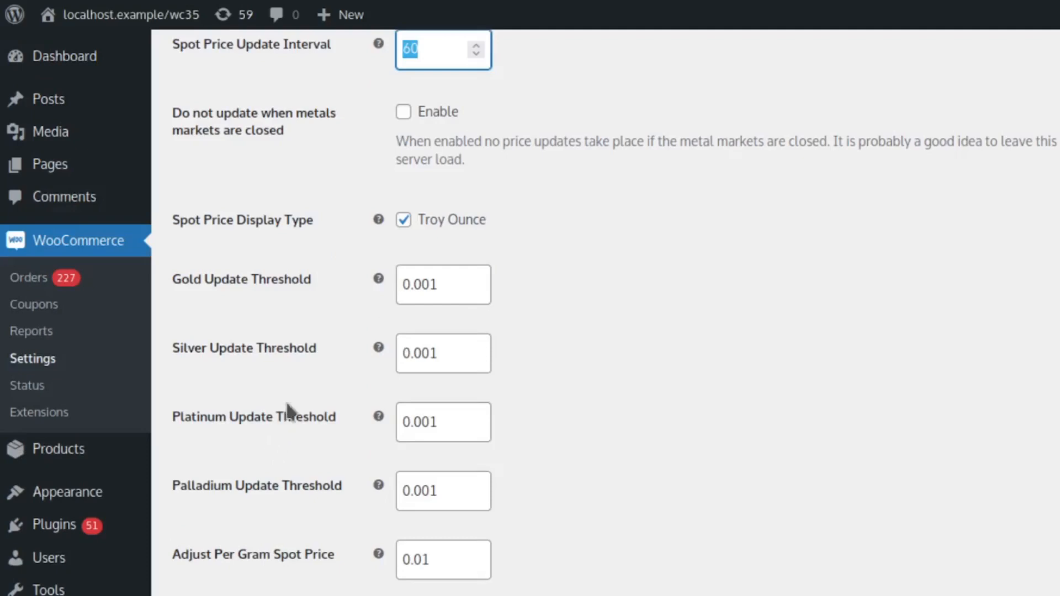
- Read the Metal Categories description above the gold, silver, platinum and palladium category settings
{"action": "scroll", "coordinate": [288, 411], "scroll_direction": "down", "scroll_amount": 10}
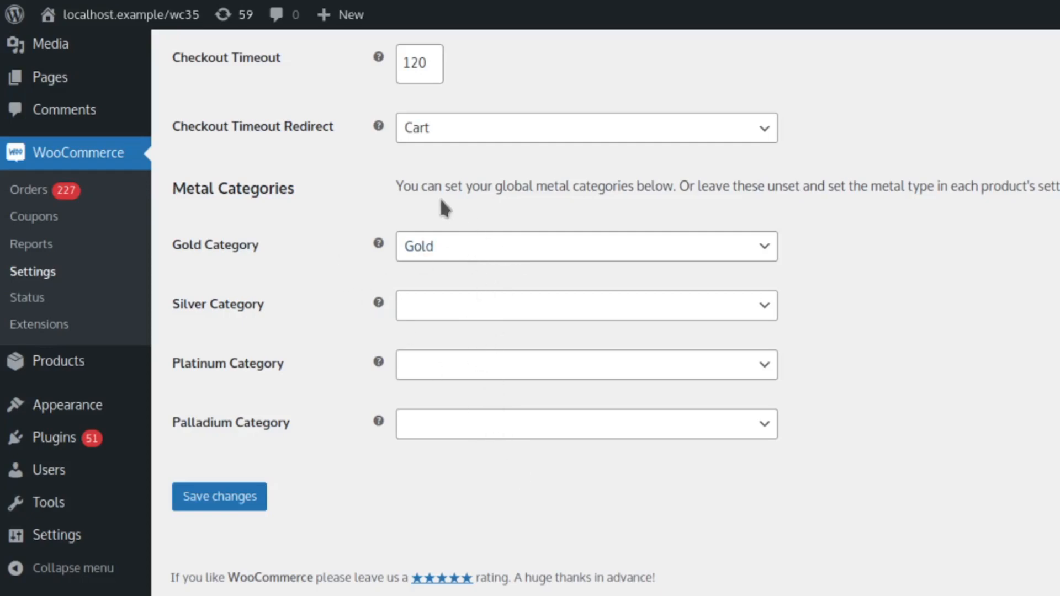
{"action": "left_click_drag", "start_coordinate": [395, 188], "coordinate": [1057, 187]}
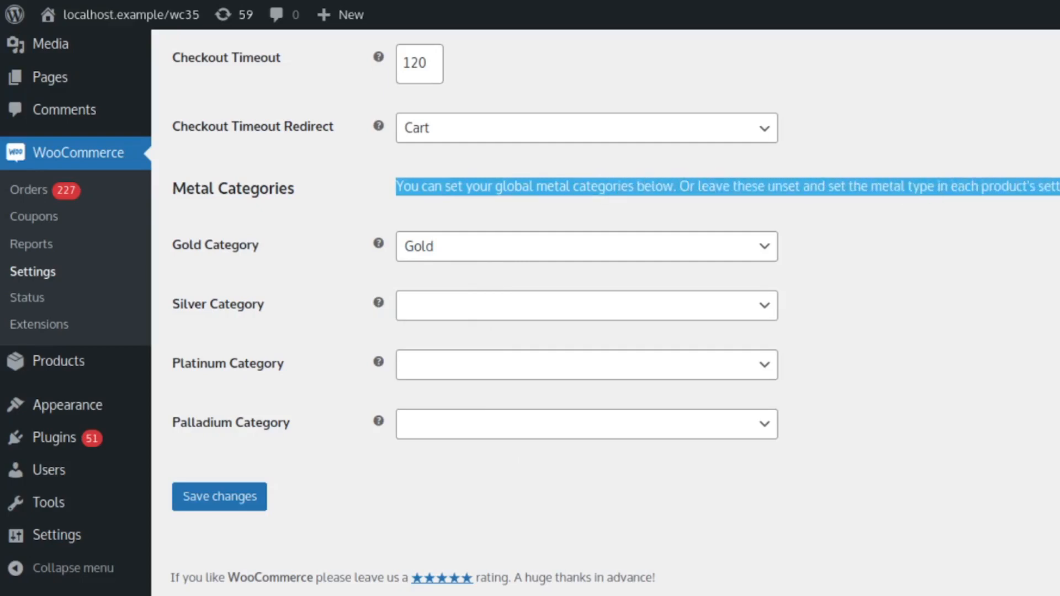
{"action": "left_click", "coordinate": [904, 227]}
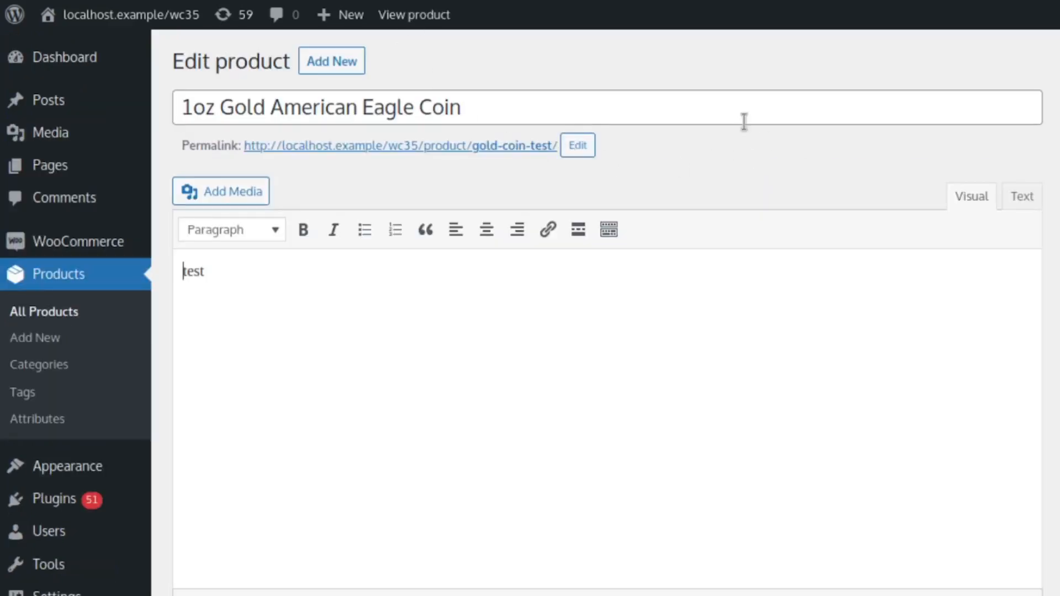
- Examine the 1oz Gold American Eagle Coin product's title and the Metal Type setting in its product data
{"action": "left_click", "coordinate": [545, 104]}
{"action": "left_click_drag", "start_coordinate": [545, 103], "coordinate": [142, 94]}
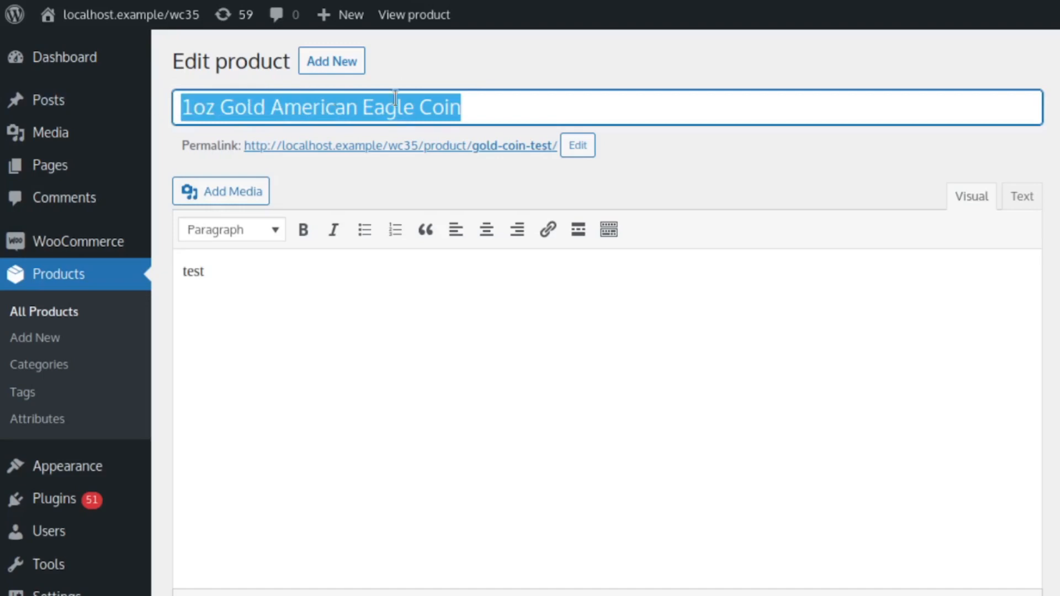
{"action": "left_click", "coordinate": [782, 159]}
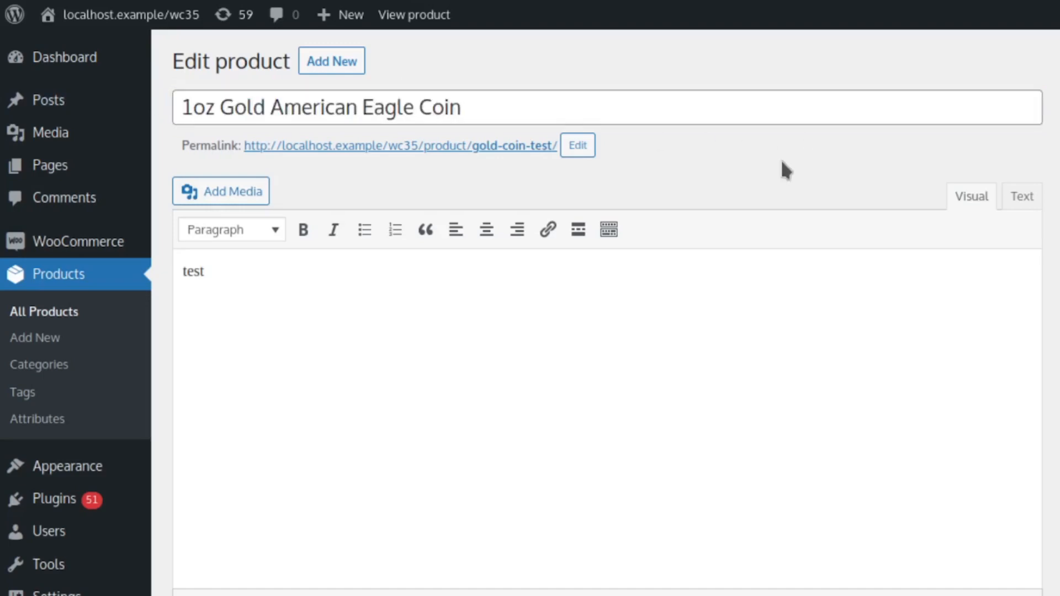
{"action": "scroll", "coordinate": [782, 160], "scroll_direction": "down", "scroll_amount": 5}
{"action": "scroll", "coordinate": [781, 162], "scroll_direction": "down", "scroll_amount": 4}
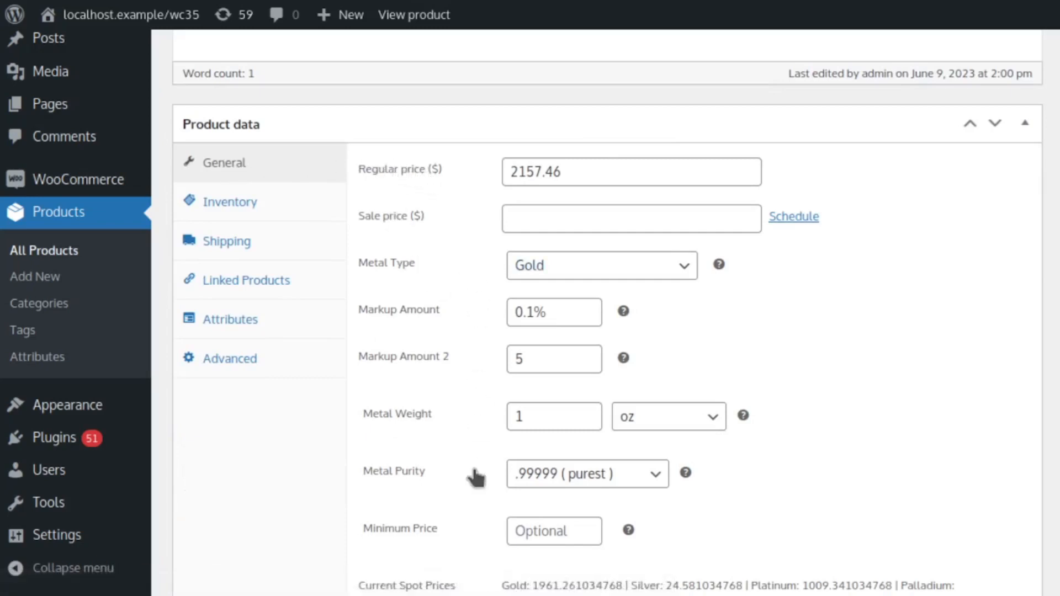
{"action": "scroll", "coordinate": [475, 476], "scroll_direction": "down", "scroll_amount": 3}
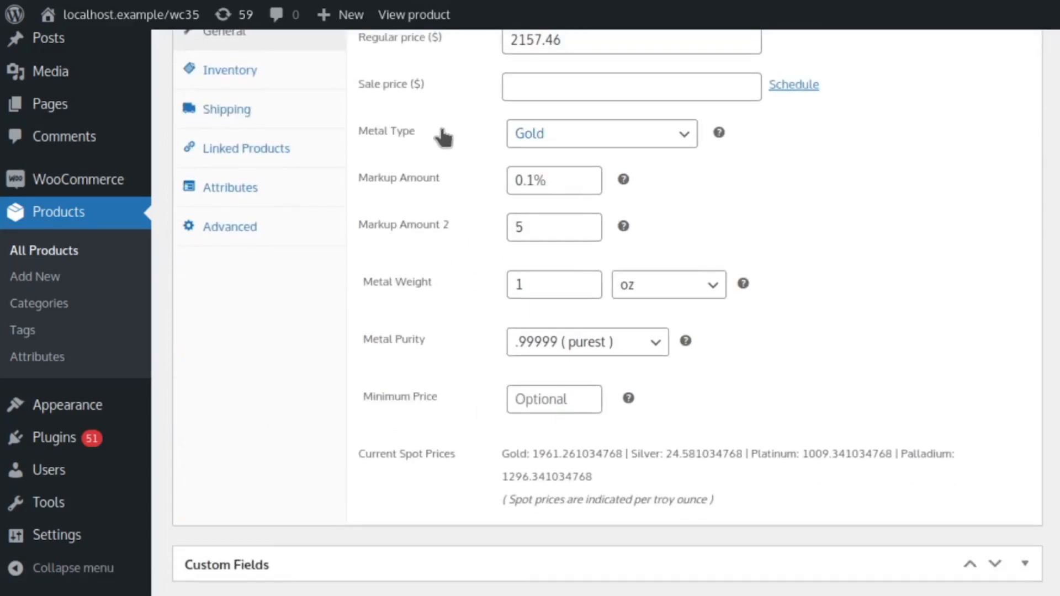
{"action": "left_click", "coordinate": [577, 133]}
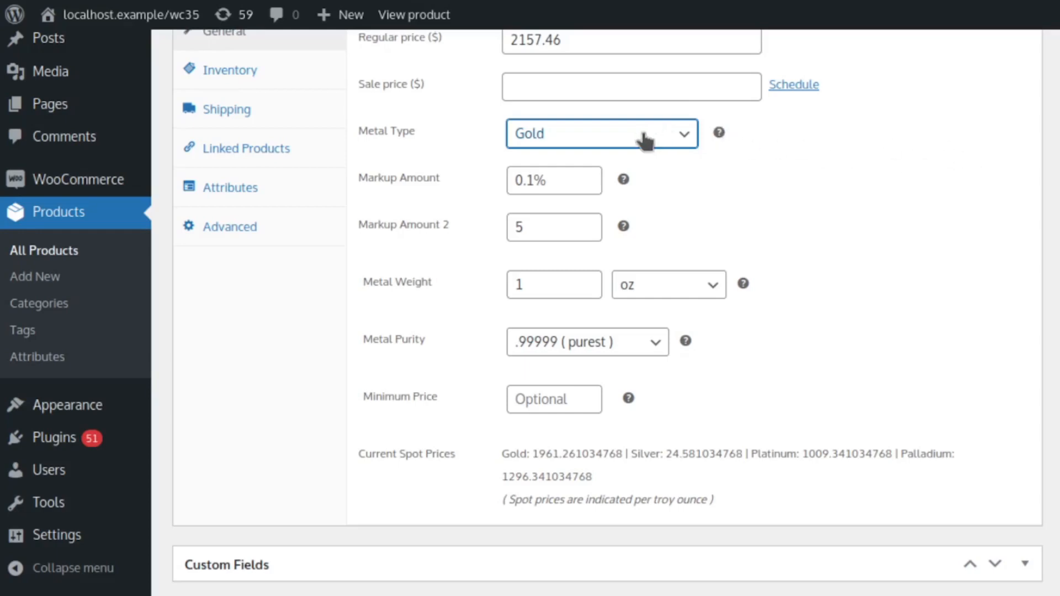
{"action": "left_click", "coordinate": [911, 159]}
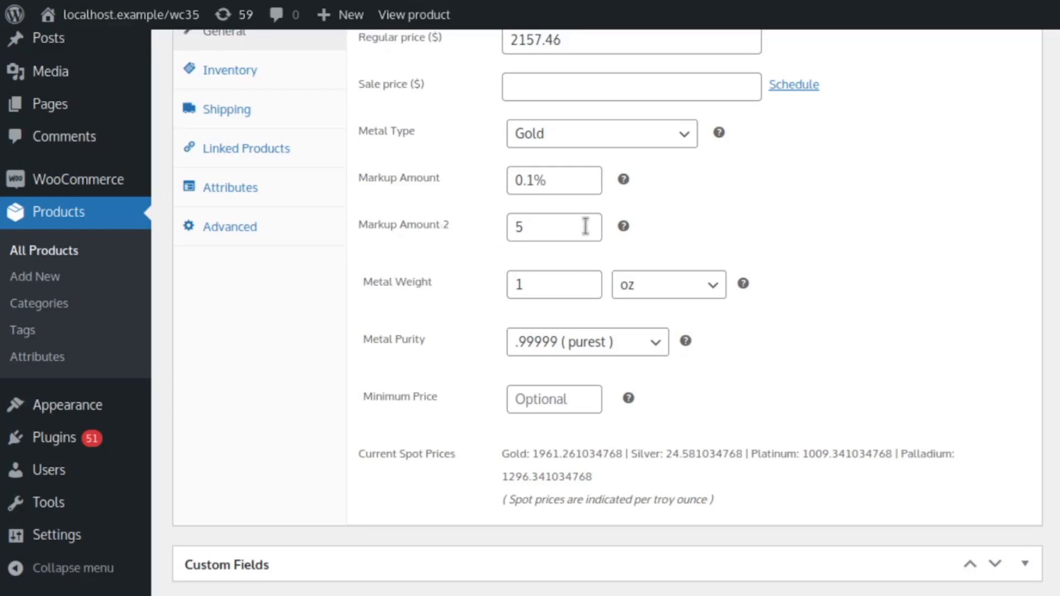
- Examine the coin's Markup Amount and Markup Amount 2 fields
{"action": "left_click", "coordinate": [563, 177]}
{"action": "left_click", "coordinate": [552, 229]}
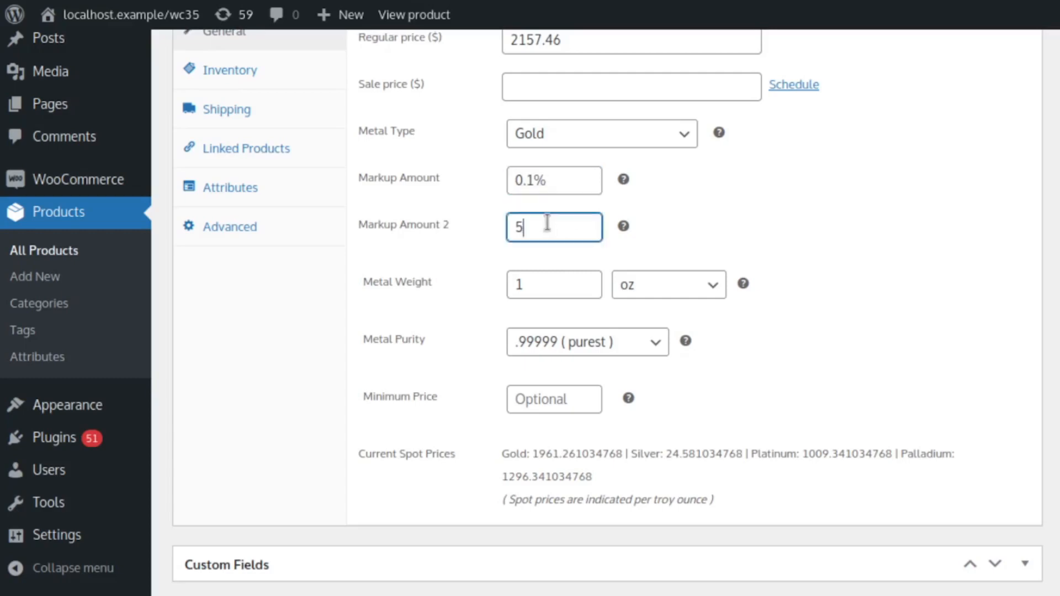
{"action": "left_click", "coordinate": [558, 178]}
{"action": "left_click_drag", "start_coordinate": [558, 178], "coordinate": [457, 165]}
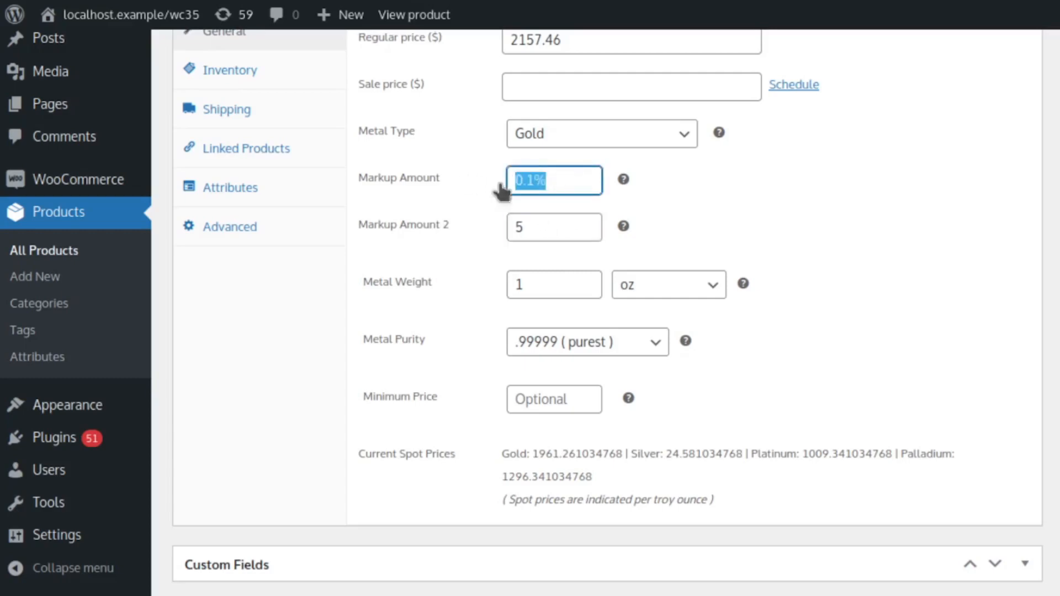
{"action": "left_click", "coordinate": [766, 178]}
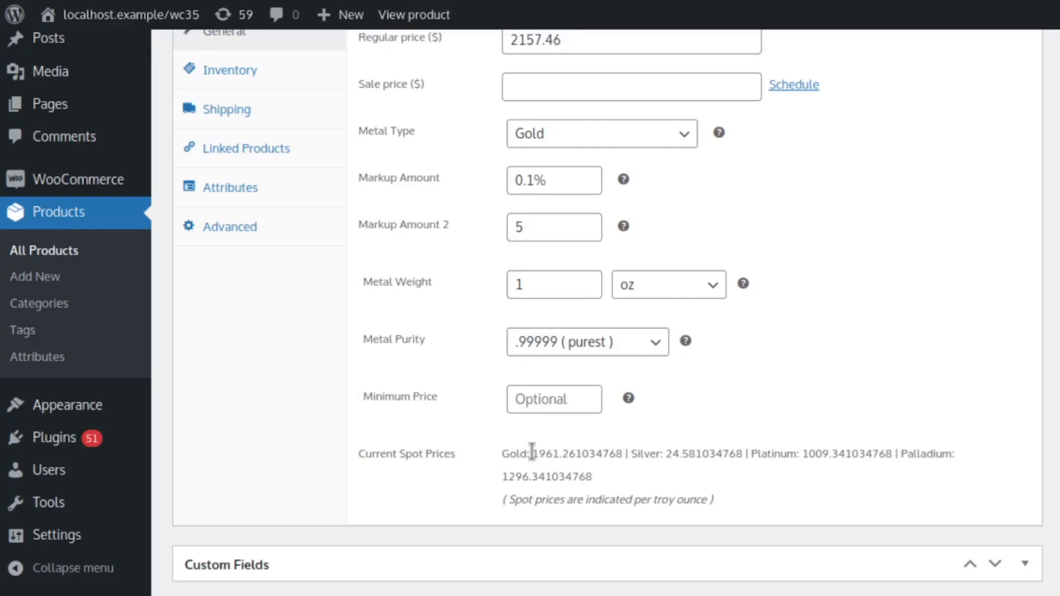
- Compare the current gold spot price with both markup amounts and the coin's Regular price
{"action": "left_click_drag", "start_coordinate": [534, 456], "coordinate": [625, 450]}
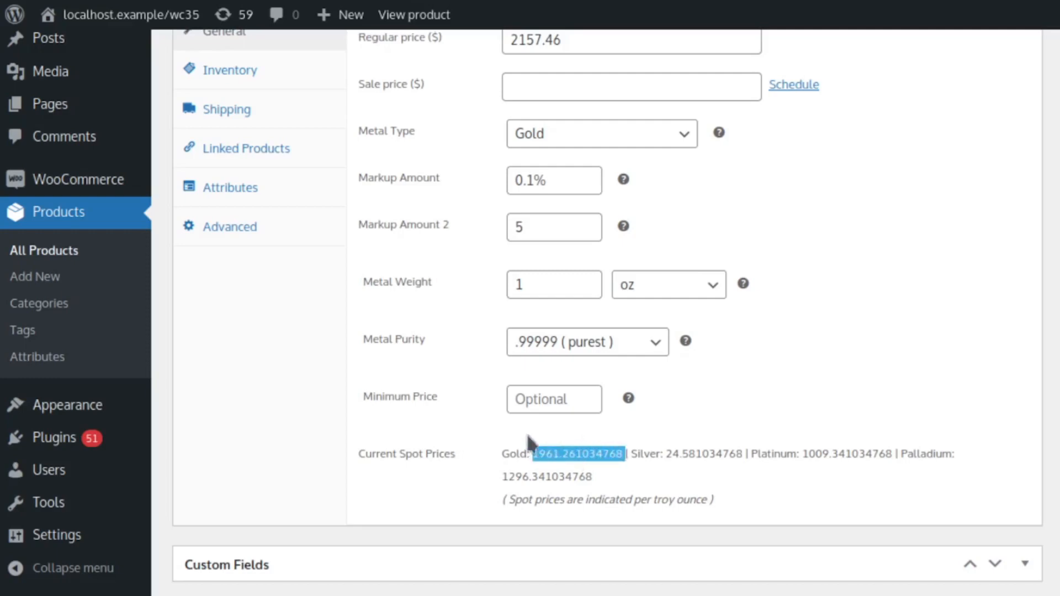
{"action": "left_click", "coordinate": [461, 282]}
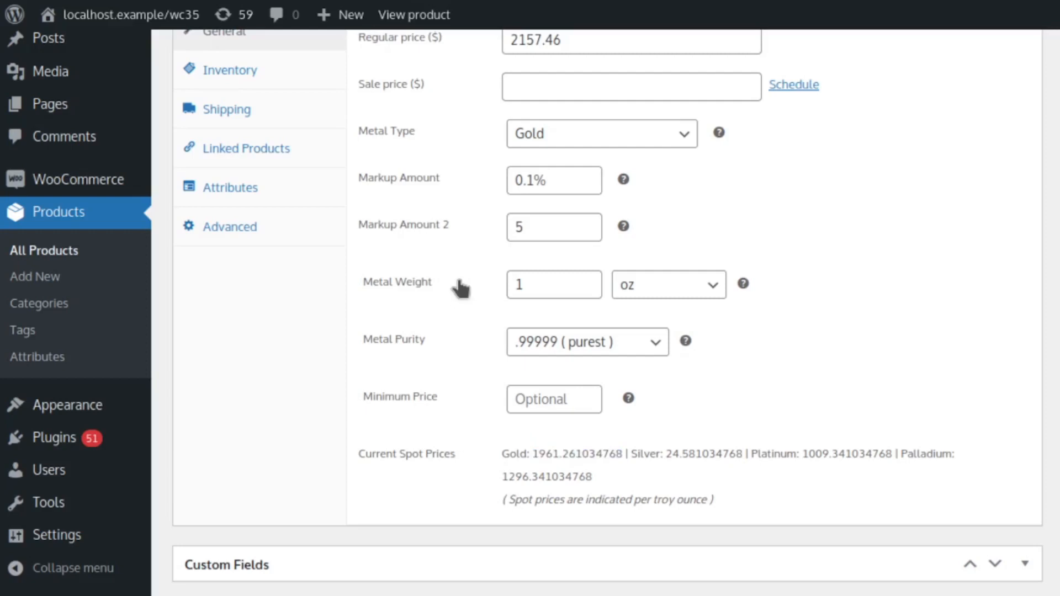
{"action": "left_click_drag", "start_coordinate": [568, 180], "coordinate": [485, 180]}
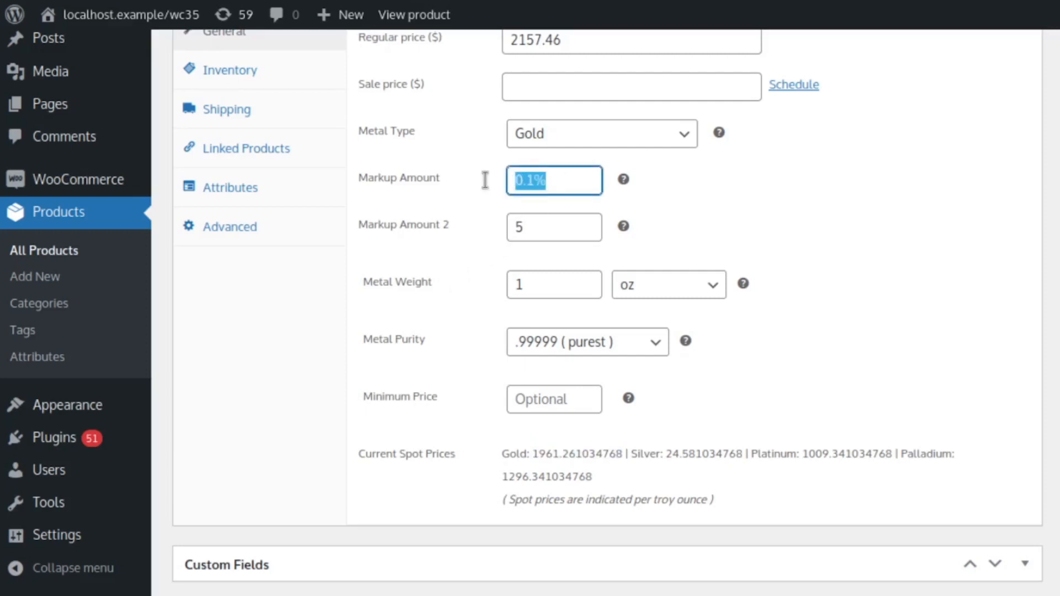
{"action": "left_click", "coordinate": [459, 269]}
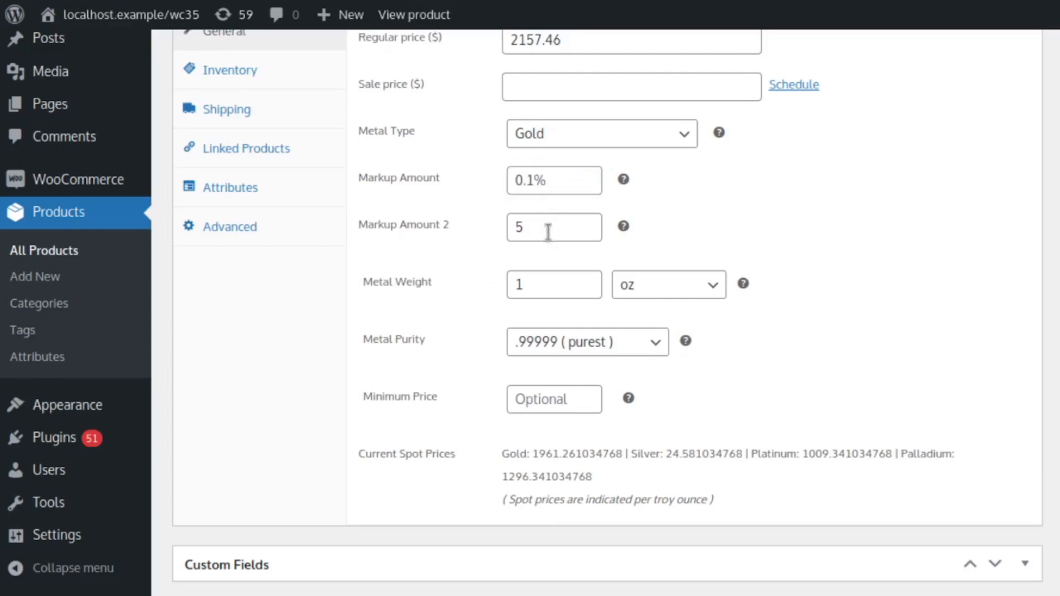
{"action": "left_click_drag", "start_coordinate": [548, 232], "coordinate": [497, 227]}
{"action": "left_click", "coordinate": [466, 273]}
{"action": "left_click_drag", "start_coordinate": [582, 52], "coordinate": [474, 35]}
{"action": "left_click", "coordinate": [469, 223]}
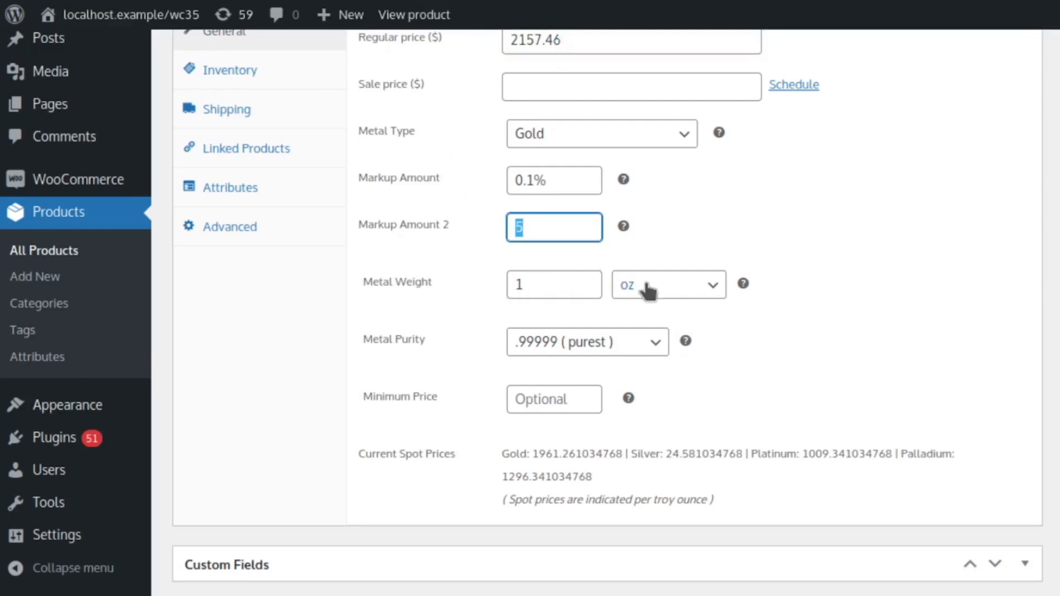
- Check the Metal Weight unit, try a Metal Purity of .875 (21K), and restore .99999 ( purest )
{"action": "left_click", "coordinate": [681, 282]}
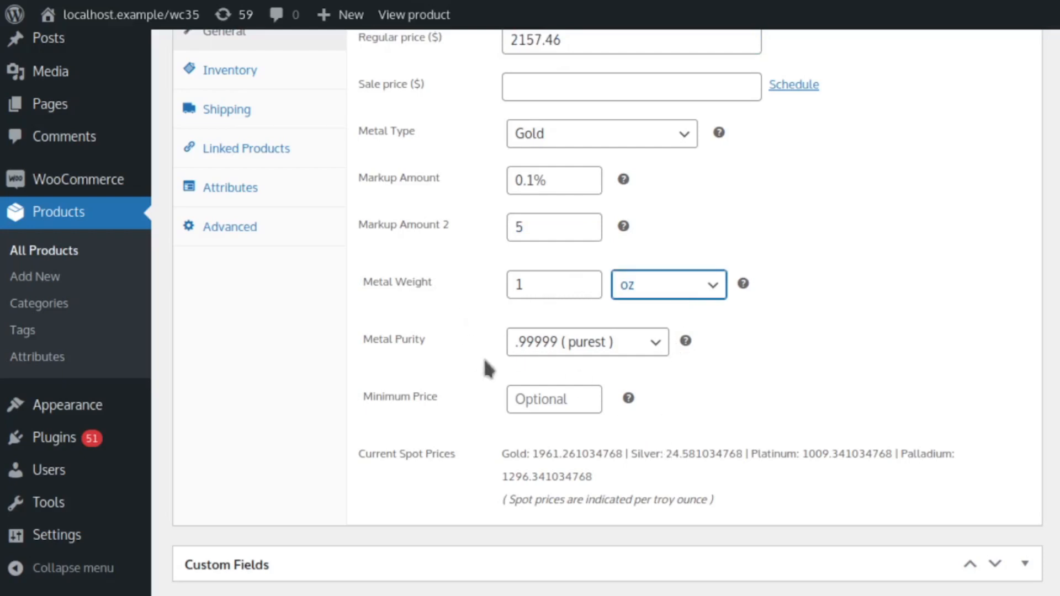
{"action": "left_click", "coordinate": [550, 342]}
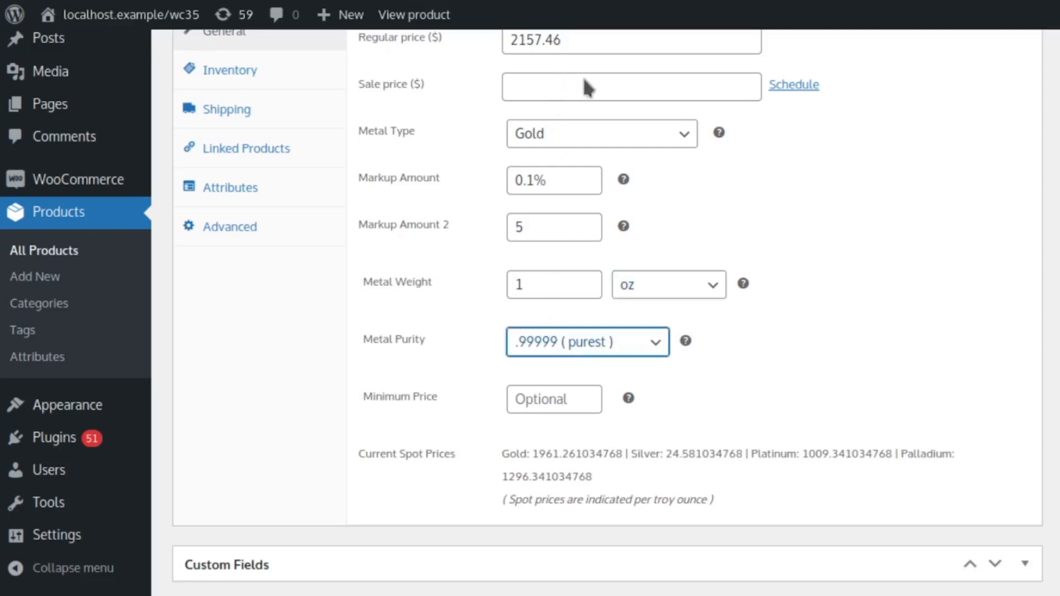
{"action": "left_click", "coordinate": [586, 306]}
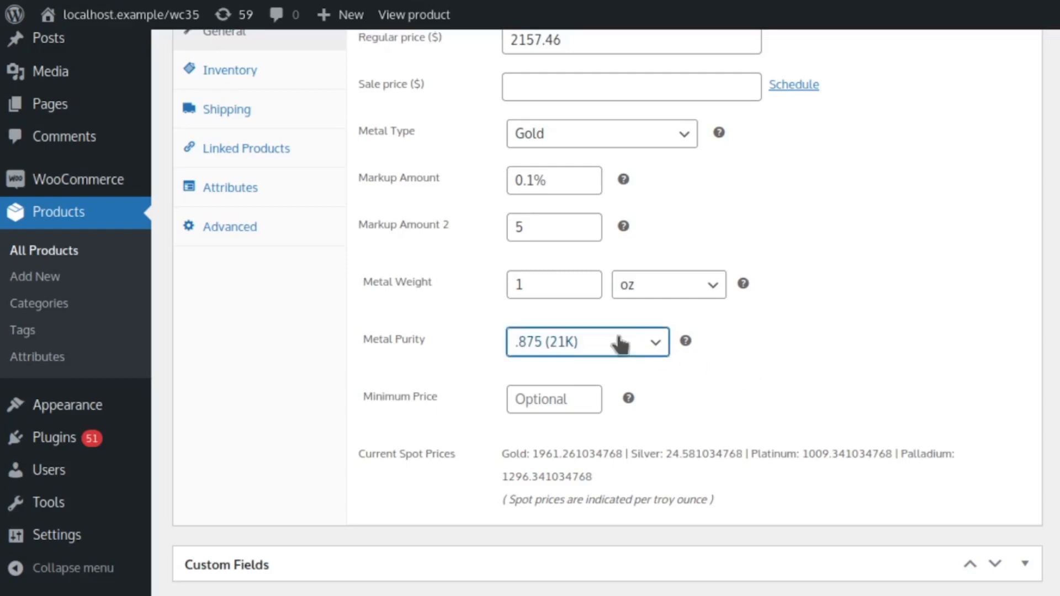
{"action": "left_click", "coordinate": [605, 87]}
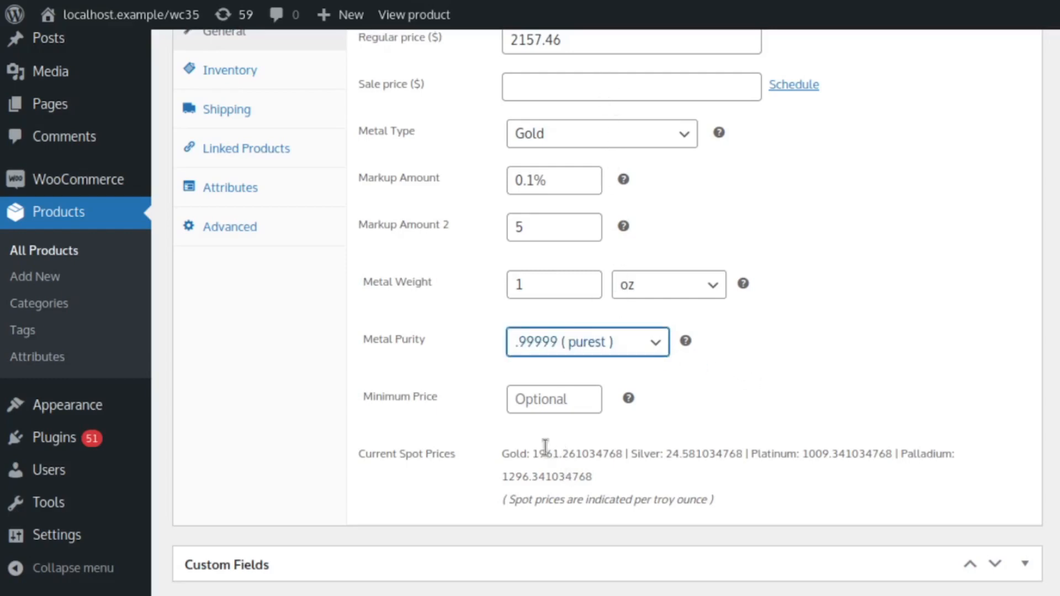
{"action": "left_click_drag", "start_coordinate": [534, 453], "coordinate": [623, 453]}
{"action": "left_click", "coordinate": [442, 410]}
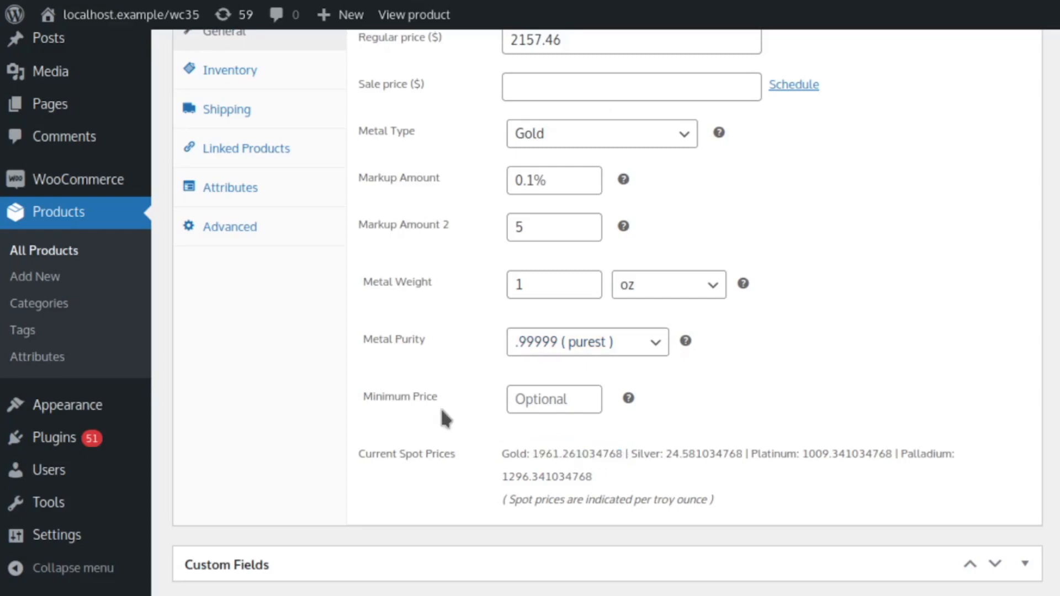
- Set the coin's Minimum Price to 2500
{"action": "left_click", "coordinate": [544, 396]}
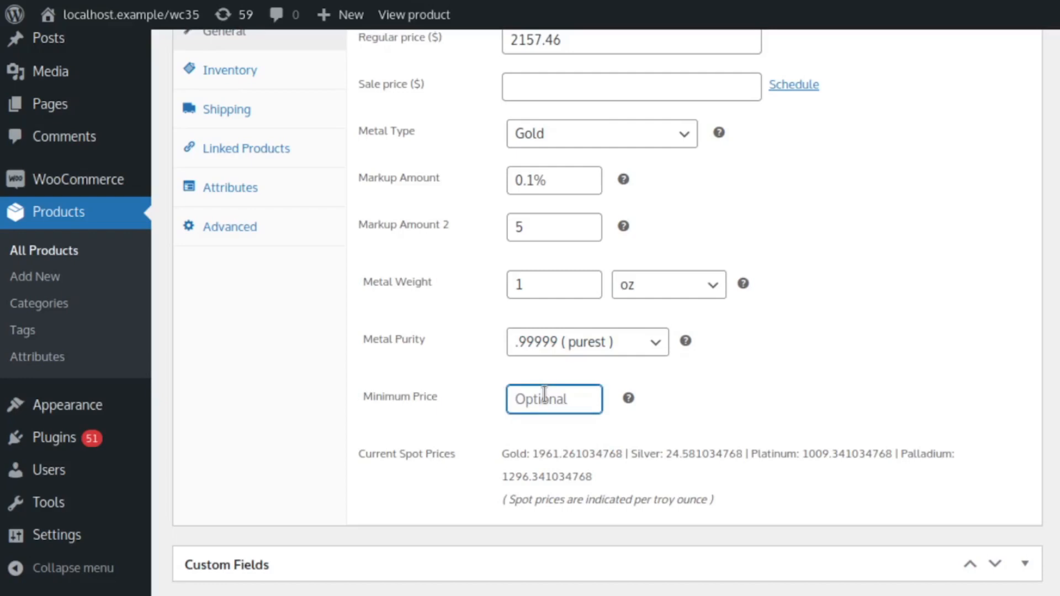
{"action": "type", "text": "2500"}
{"action": "left_click", "coordinate": [776, 409]}
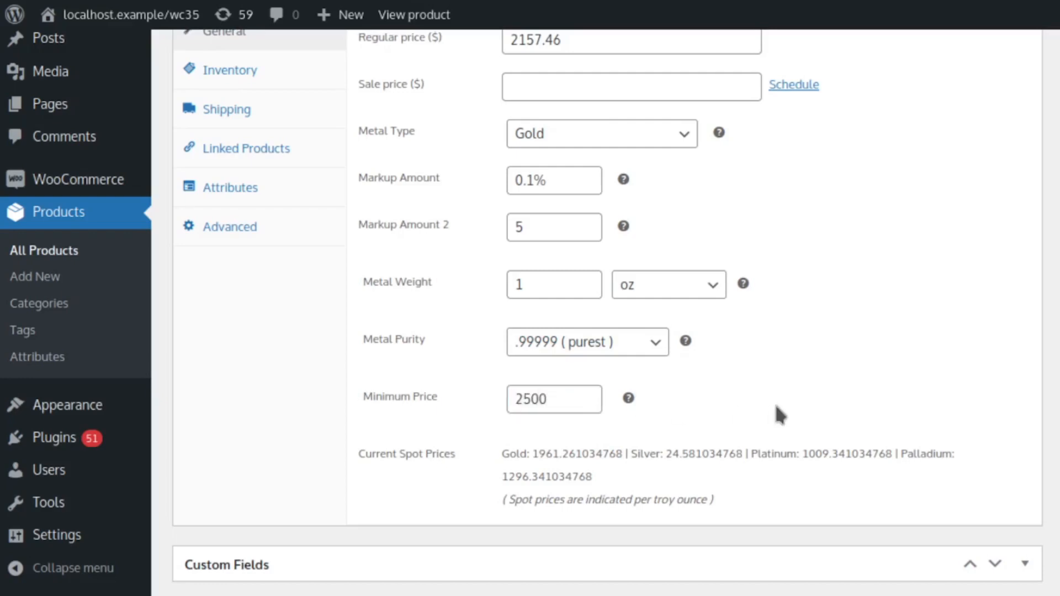
{"action": "left_click", "coordinate": [563, 398]}
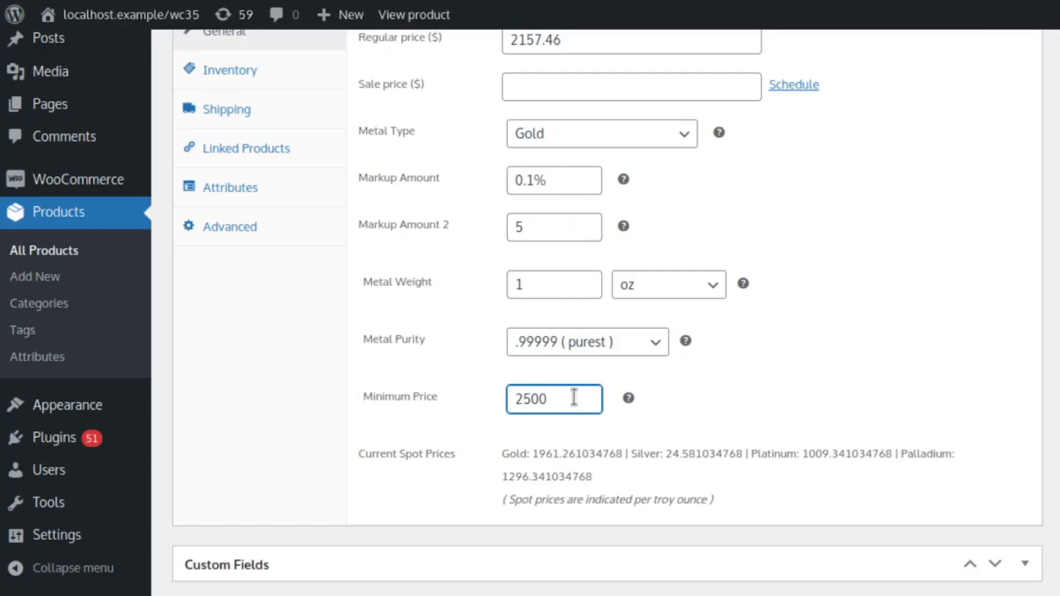
{"action": "left_click_drag", "start_coordinate": [546, 395], "coordinate": [512, 380]}
{"action": "left_click", "coordinate": [697, 378]}
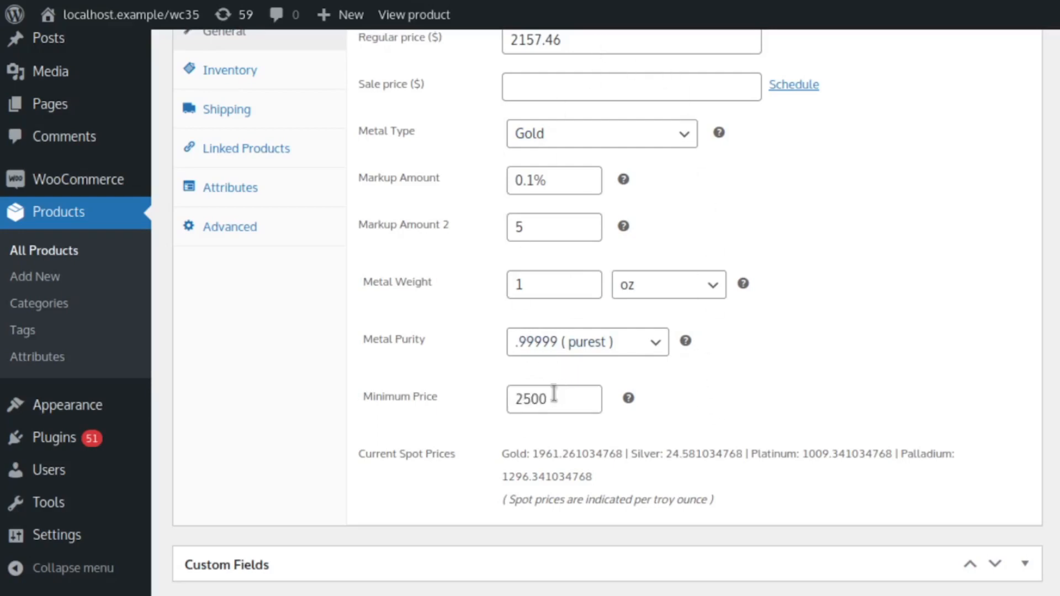
- Review the coin's Minimum Price of 2500 and update the product to save it
{"action": "left_click_drag", "start_coordinate": [554, 394], "coordinate": [430, 384]}
{"action": "left_click", "coordinate": [799, 392]}
{"action": "left_click", "coordinate": [576, 399]}
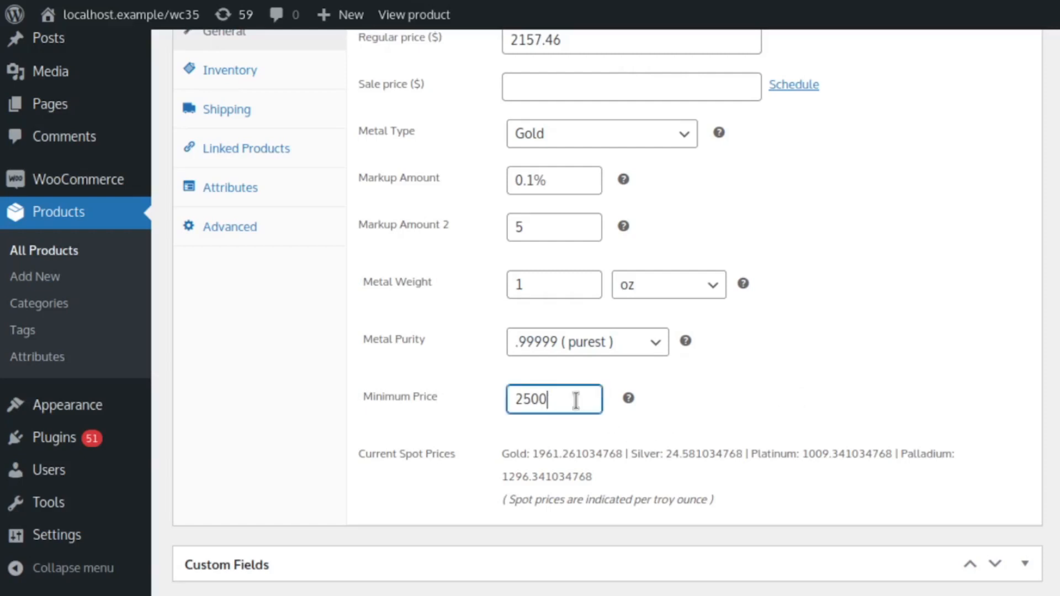
{"action": "scroll", "coordinate": [932, 394], "scroll_direction": "up", "scroll_amount": 10}
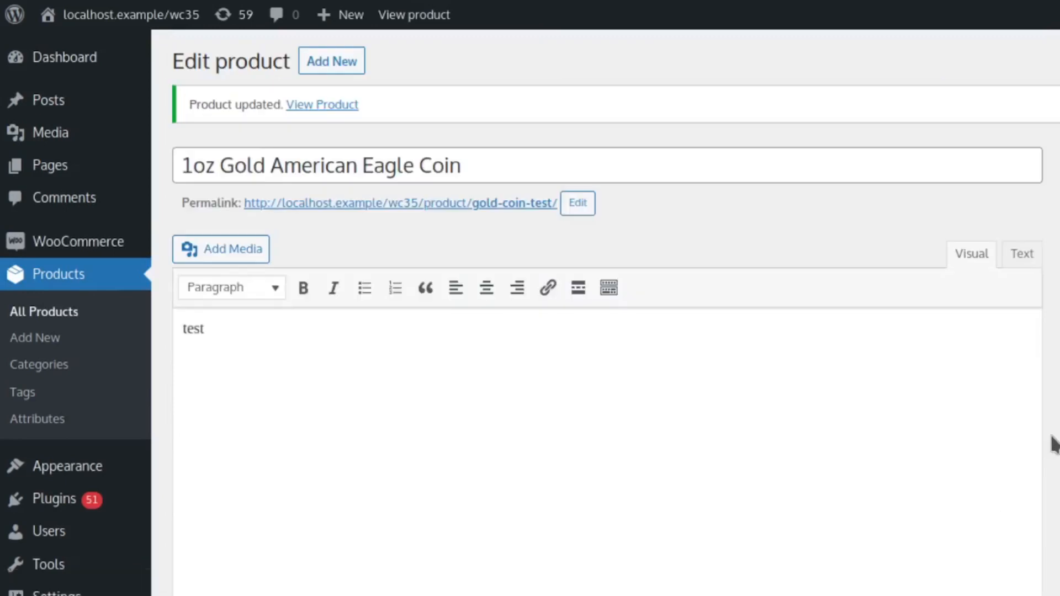
- Compare the updated coin's Regular price with its Minimum Price and the current spot prices
{"action": "scroll", "coordinate": [1052, 445], "scroll_direction": "down", "scroll_amount": 7}
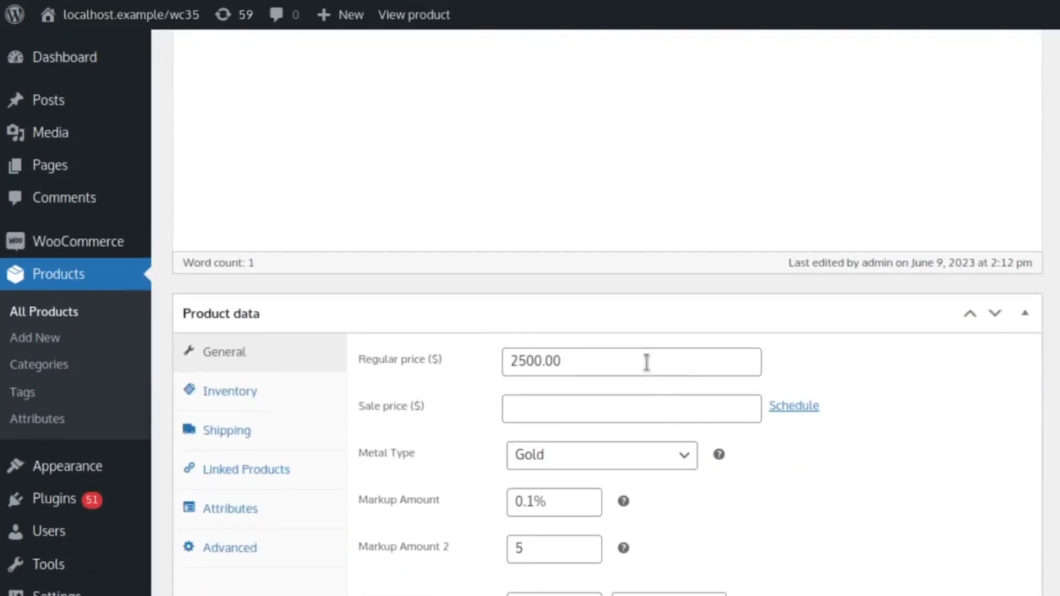
{"action": "left_click_drag", "start_coordinate": [624, 360], "coordinate": [435, 349]}
{"action": "left_click", "coordinate": [951, 442]}
{"action": "scroll", "coordinate": [943, 440], "scroll_direction": "down", "scroll_amount": 5}
{"action": "scroll", "coordinate": [942, 452], "scroll_direction": "up", "scroll_amount": 2}
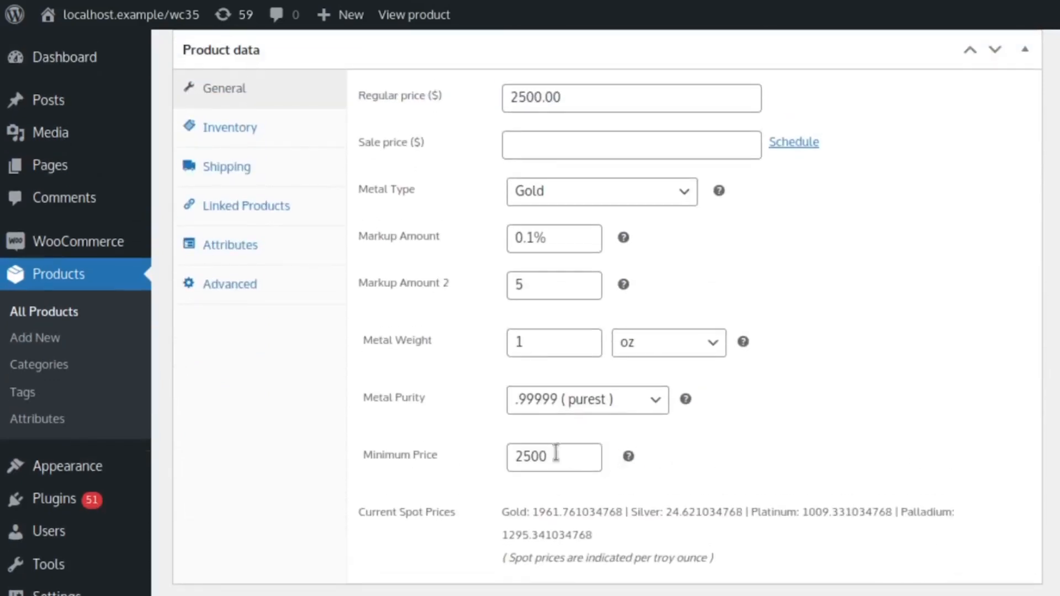
- Clear the coin's Minimum Price and update the product
{"action": "left_click_drag", "start_coordinate": [567, 458], "coordinate": [288, 440]}
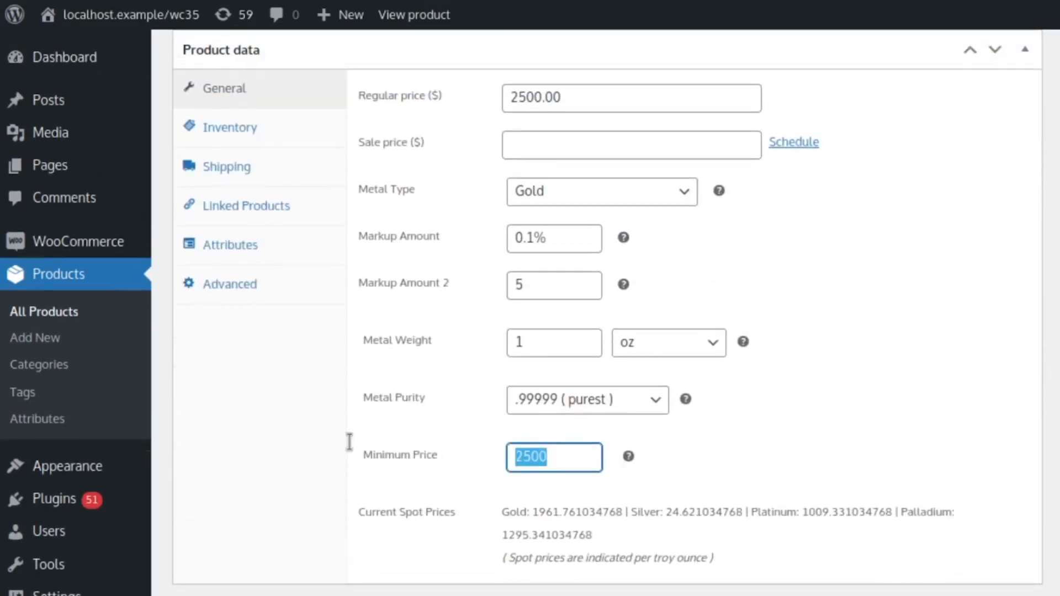
{"action": "key", "text": "BackSpace"}
{"action": "scroll", "coordinate": [985, 425], "scroll_direction": "up", "scroll_amount": 5}
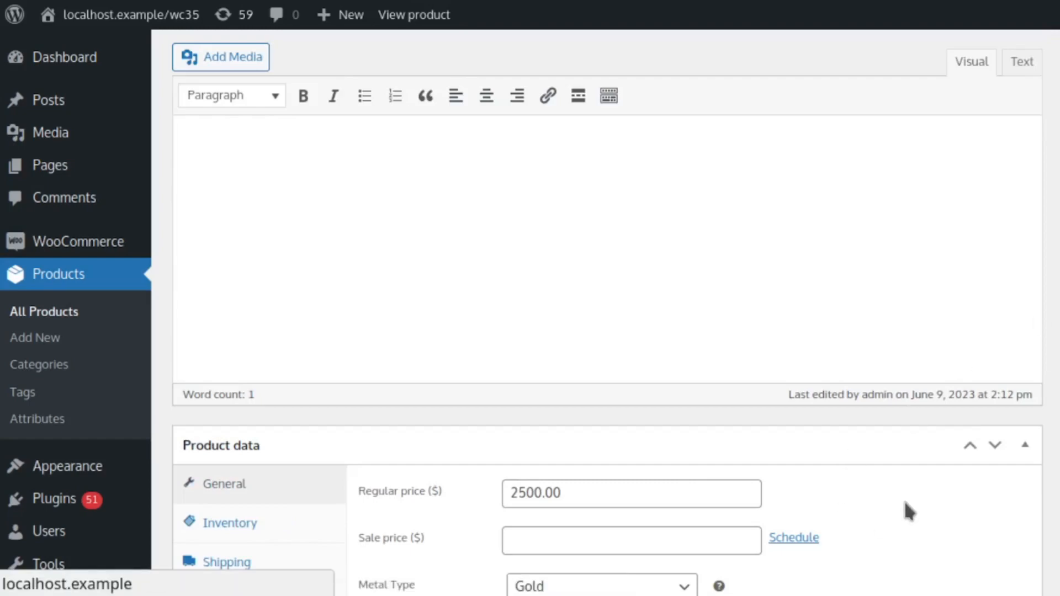
- Check the coin's recalculated Regular price without a Minimum Price
{"action": "scroll", "coordinate": [902, 482], "scroll_direction": "down", "scroll_amount": 5}
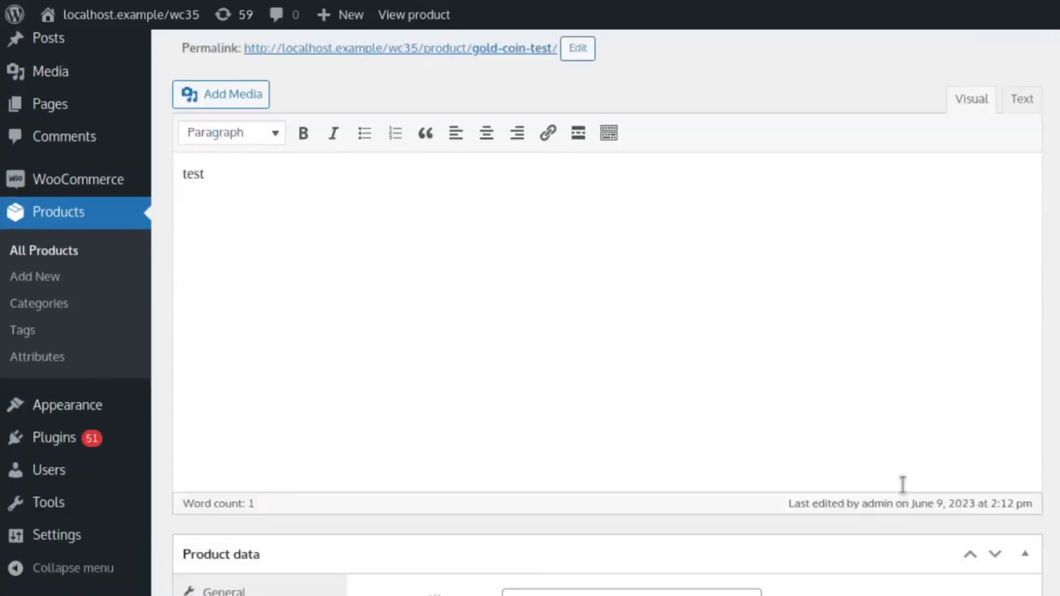
{"action": "left_click_drag", "start_coordinate": [595, 368], "coordinate": [484, 350]}
{"action": "left_click", "coordinate": [972, 407]}
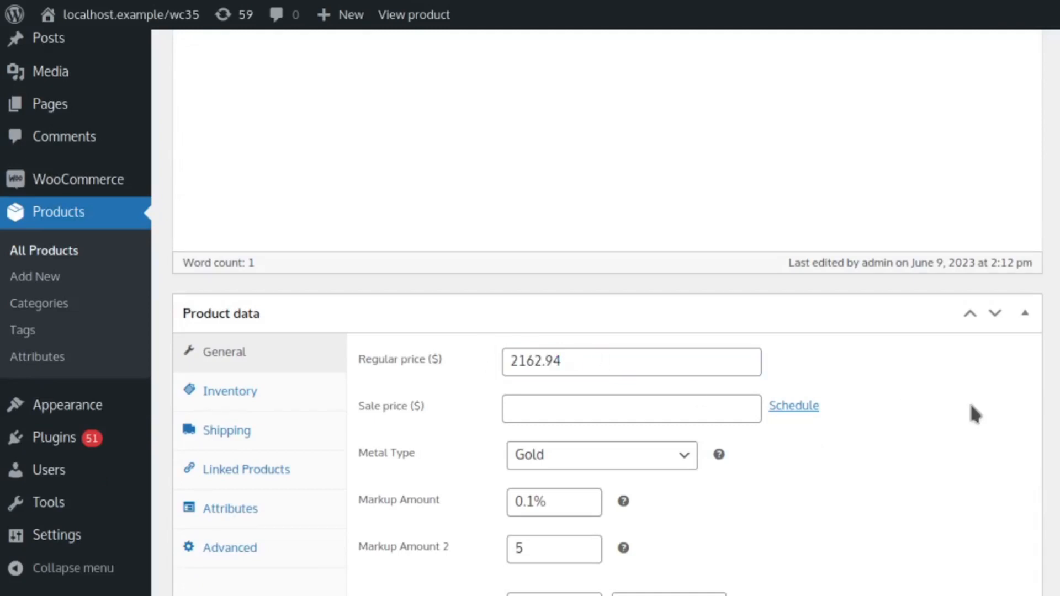